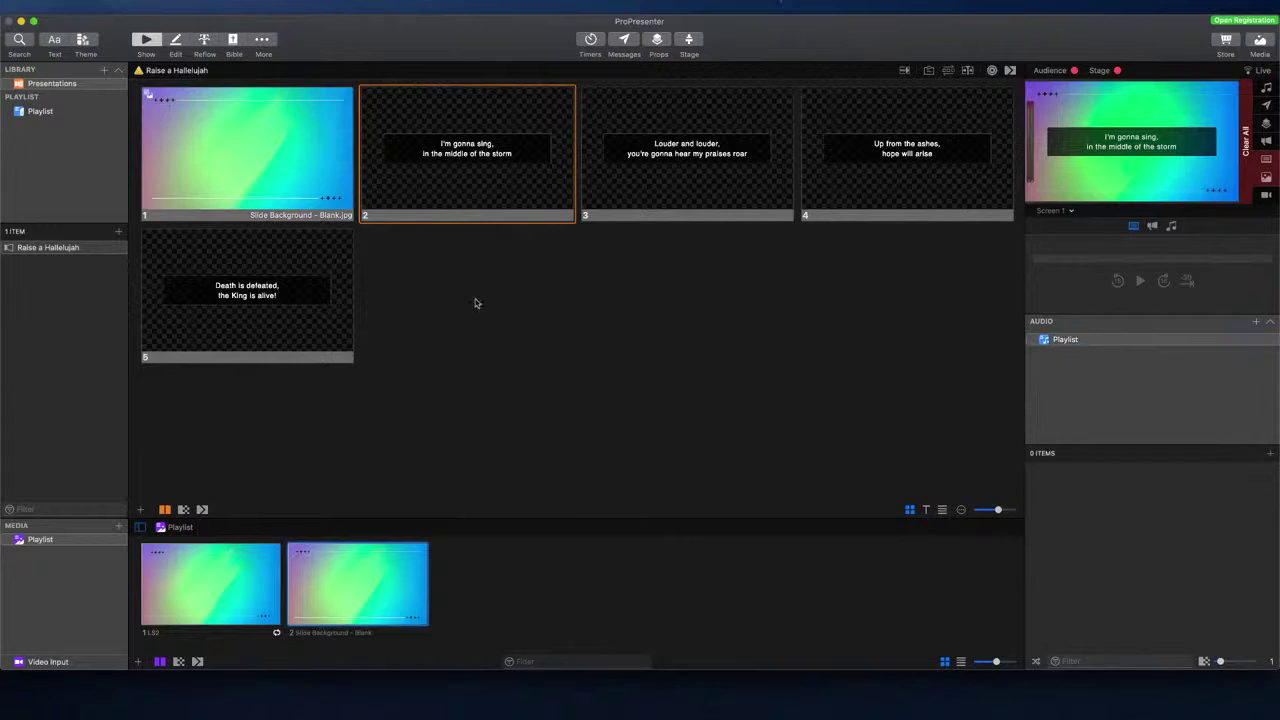
Step: Create a new theme named "eCamm Lower Thirds"
left_click(84, 40)
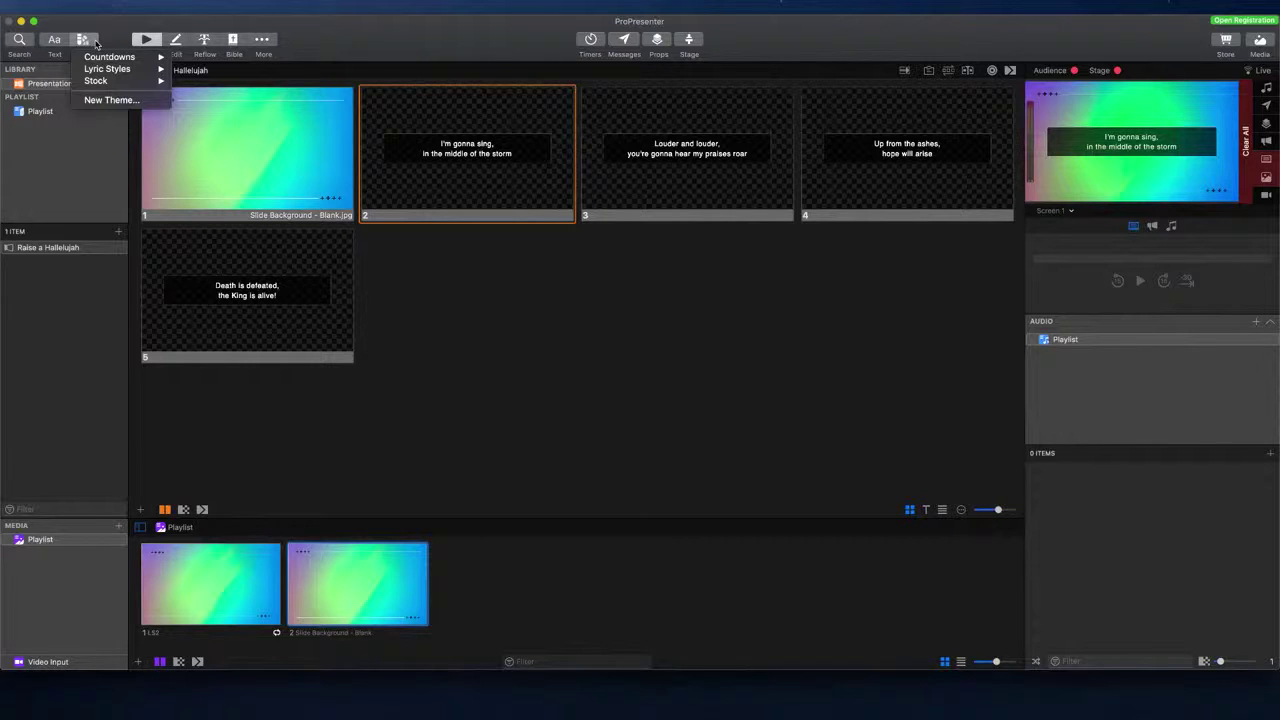
left_click(105, 100)
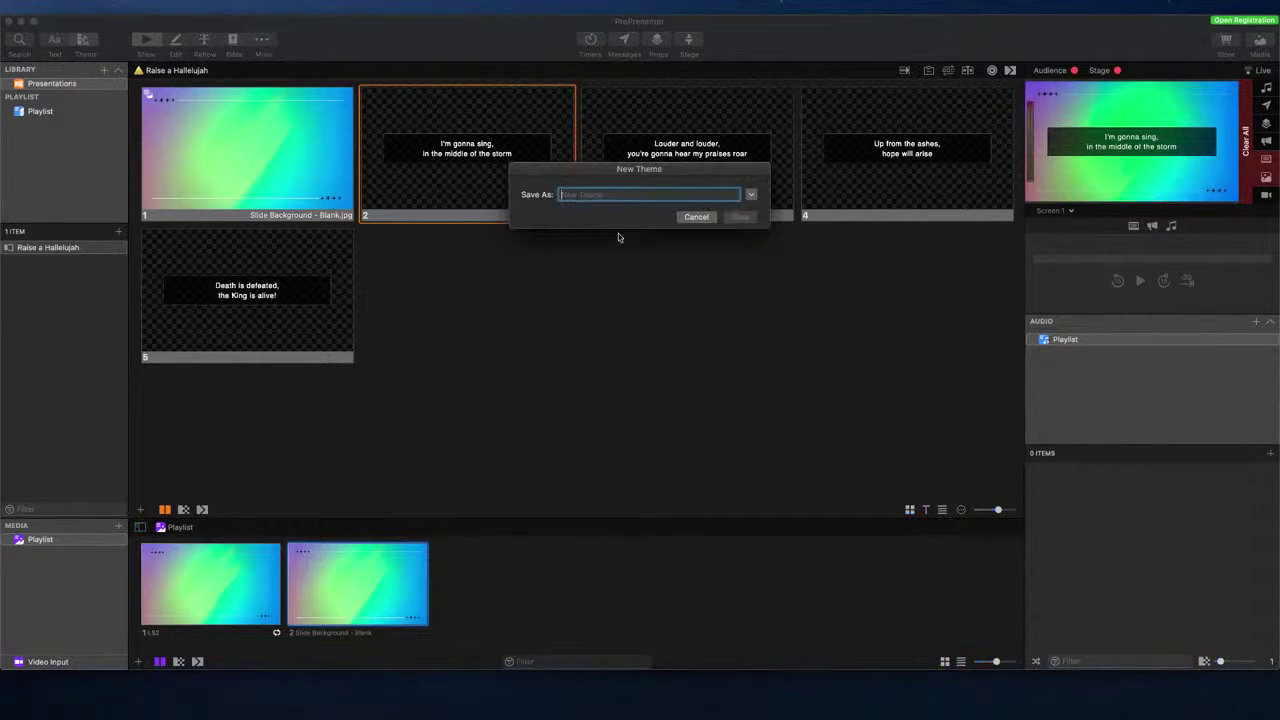
type("eCamm Lower Thirds")
left_click(740, 217)
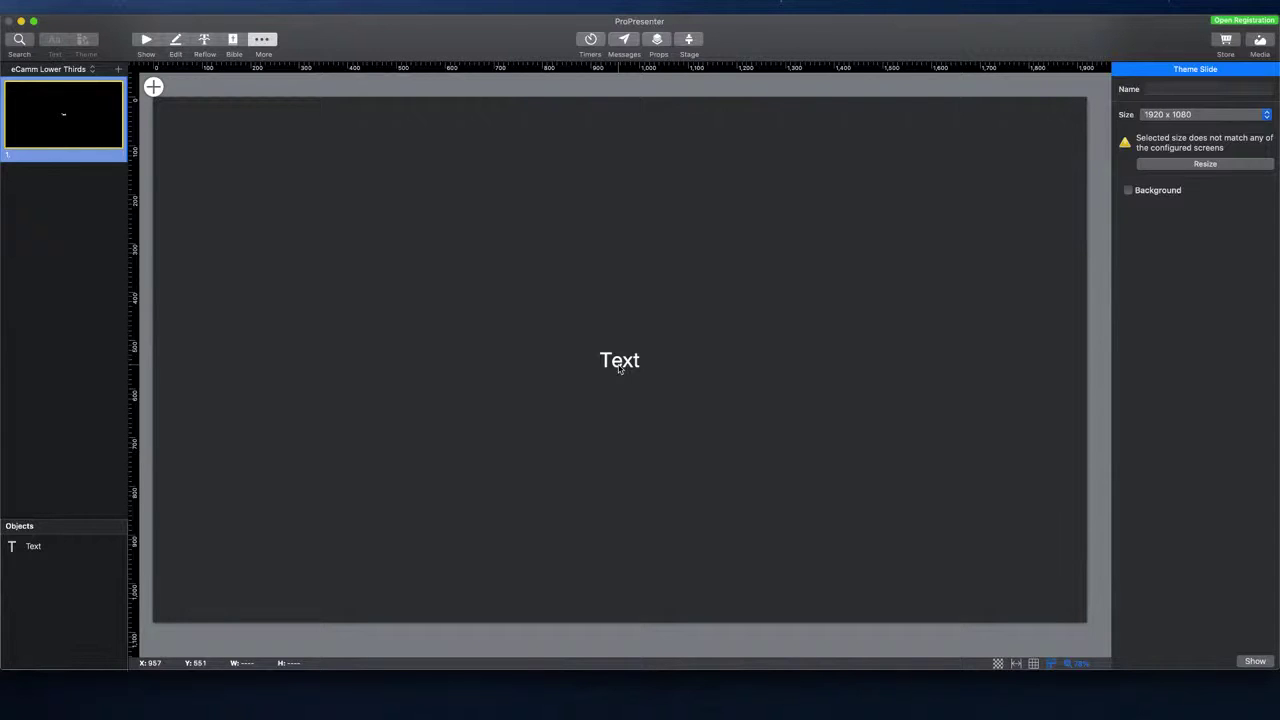
Step: Place the Lower Third Lyrics.png graphic along the slide's bottom edge and layer the text object in front, centred on the bar
left_click_drag(617, 377, 619, 464)
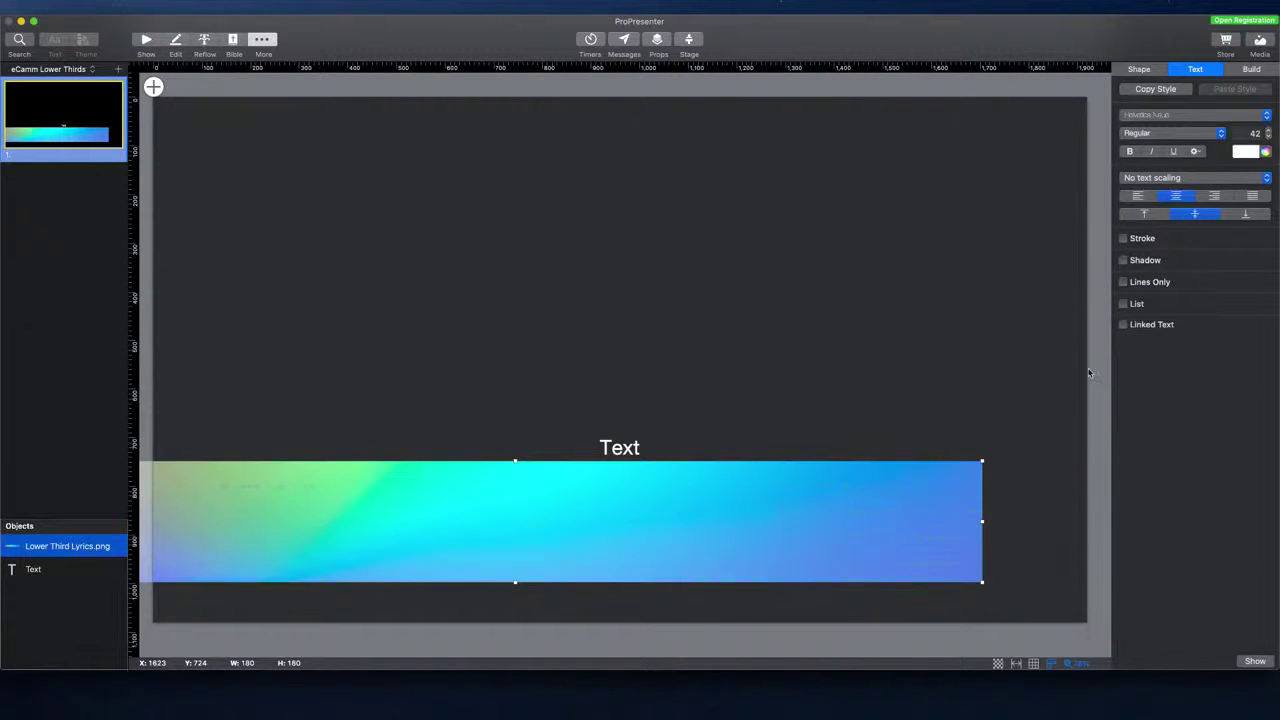
left_click_drag(754, 527, 800, 549)
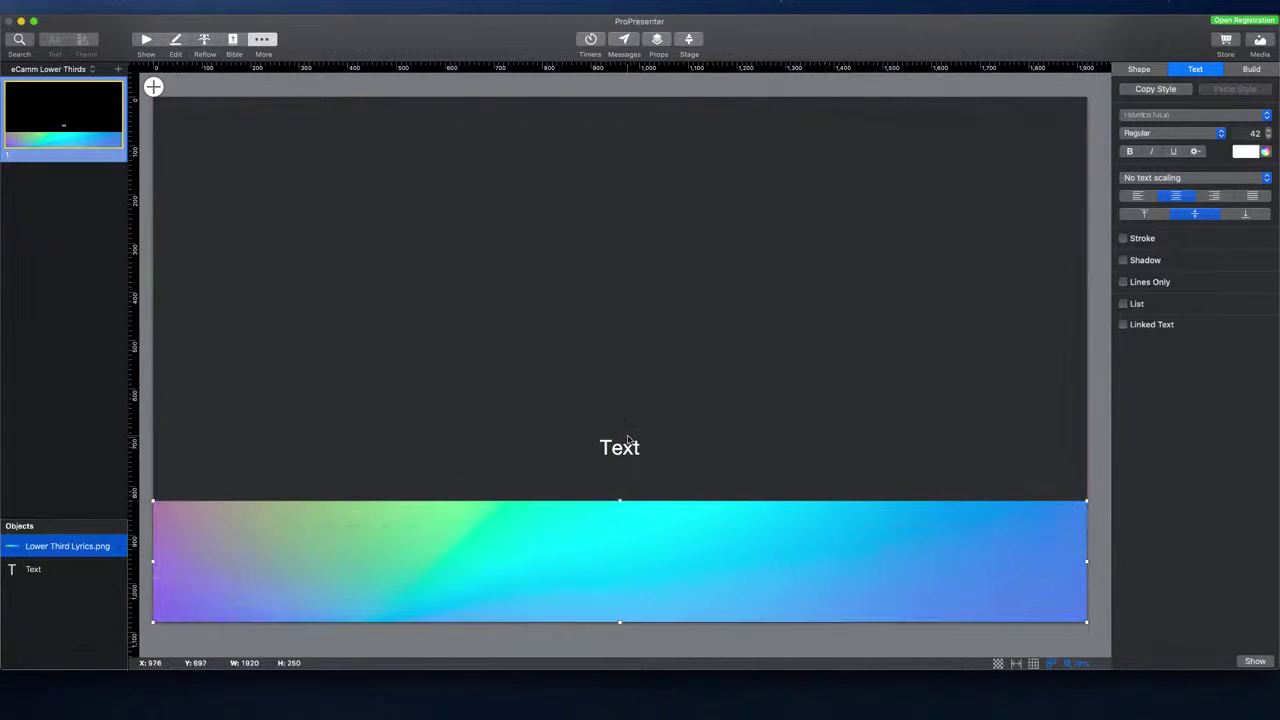
left_click_drag(626, 446, 622, 560)
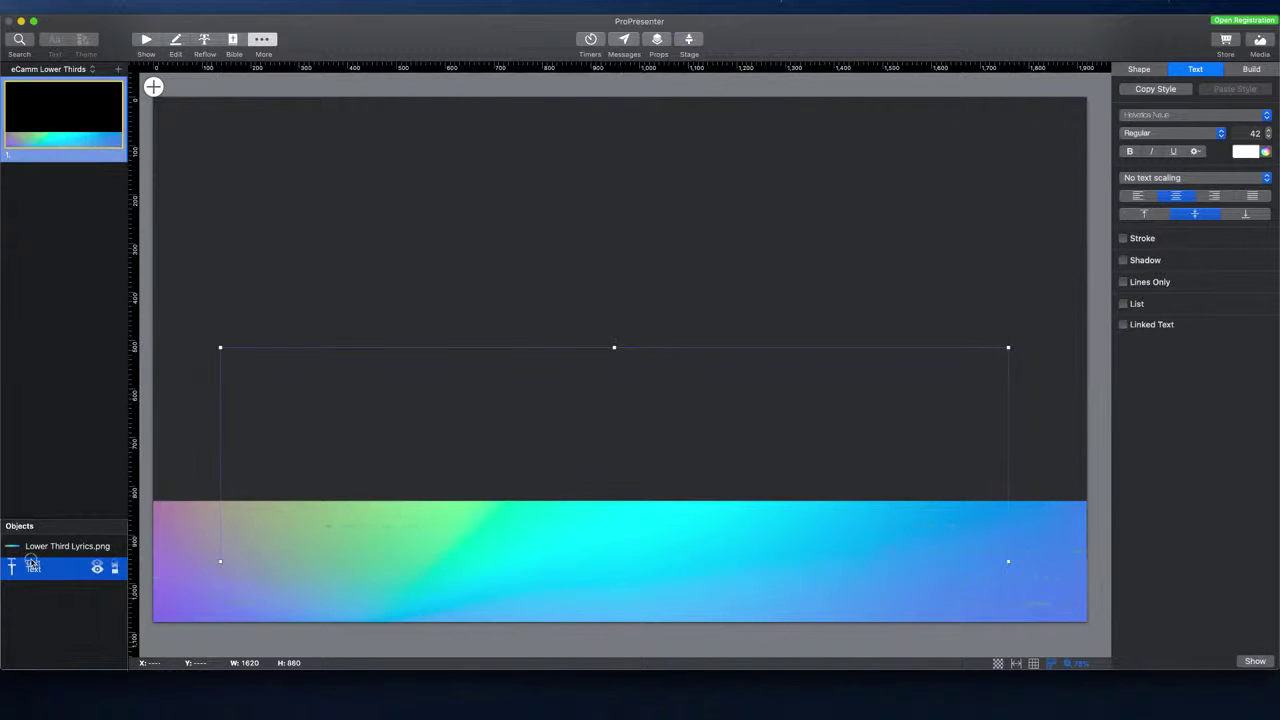
left_click_drag(31, 550, 33, 578)
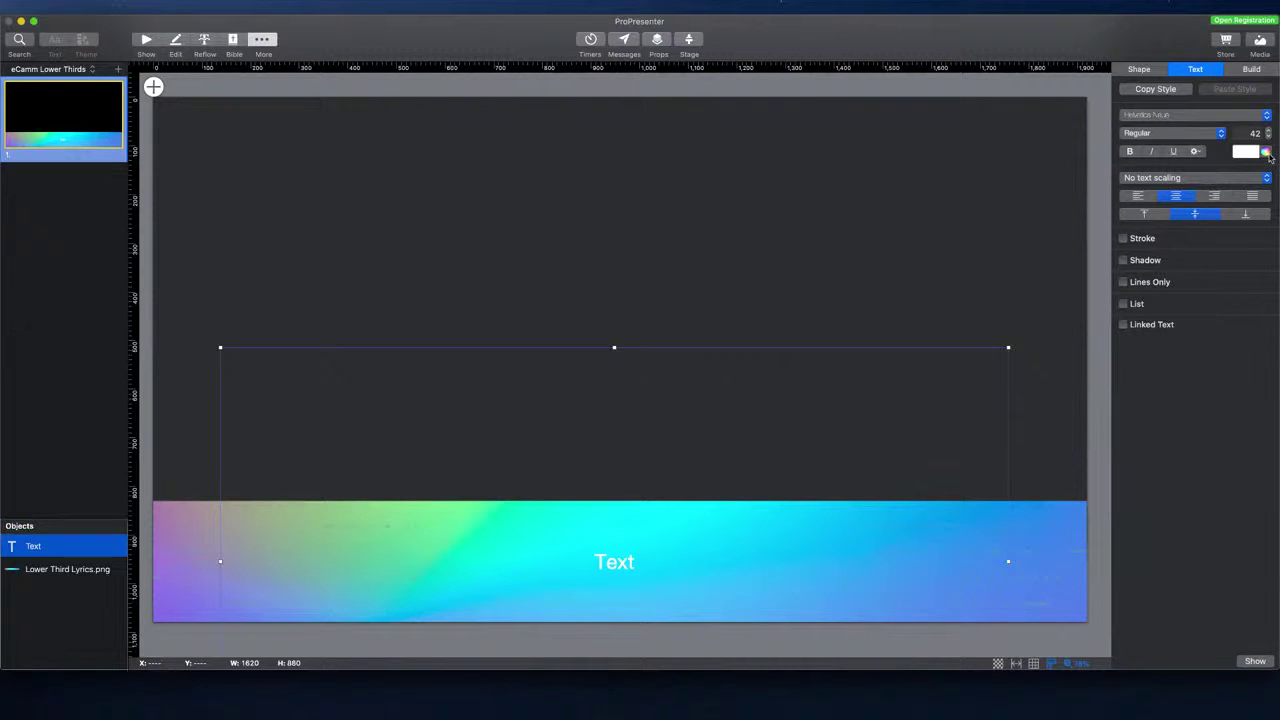
Step: Set the theme text's font size to 60 and turn on its shadow
left_click(1266, 131)
left_click(1267, 131)
left_click(1267, 131)
left_click(1267, 131)
left_click(1267, 131)
left_click(1267, 131)
left_click(1268, 132)
left_click(1268, 131)
left_click(1268, 131)
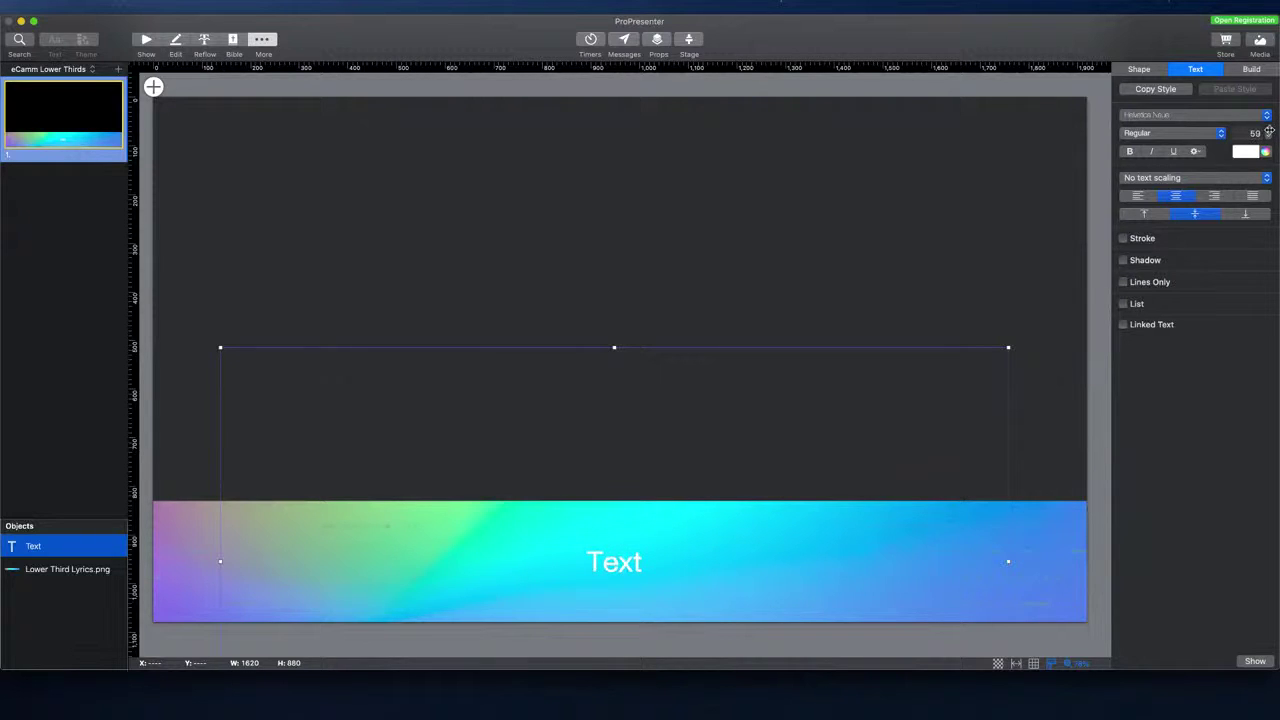
left_click(1268, 131)
left_click(1123, 260)
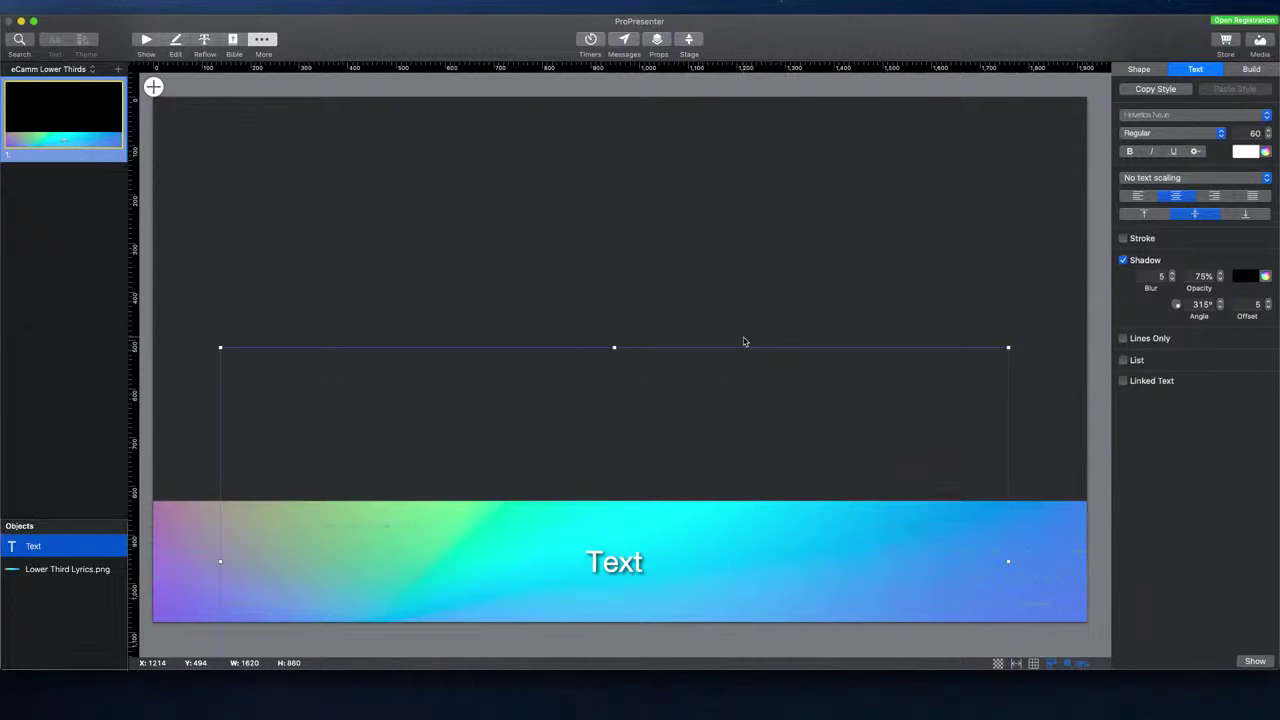
Step: Enlarge the text box to about 1934 x 1162, align its text over the lower-third bar, and return to the show view
left_click_drag(1008, 349, 1094, 288)
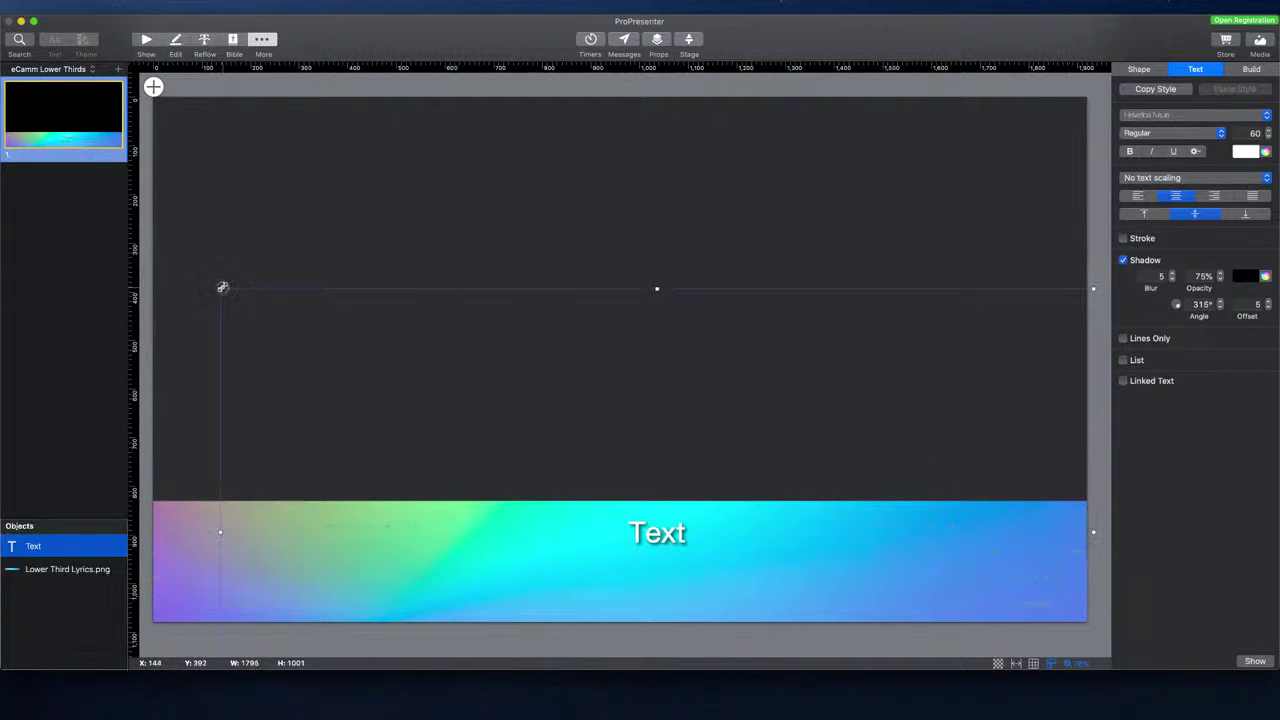
left_click_drag(220, 287, 152, 205)
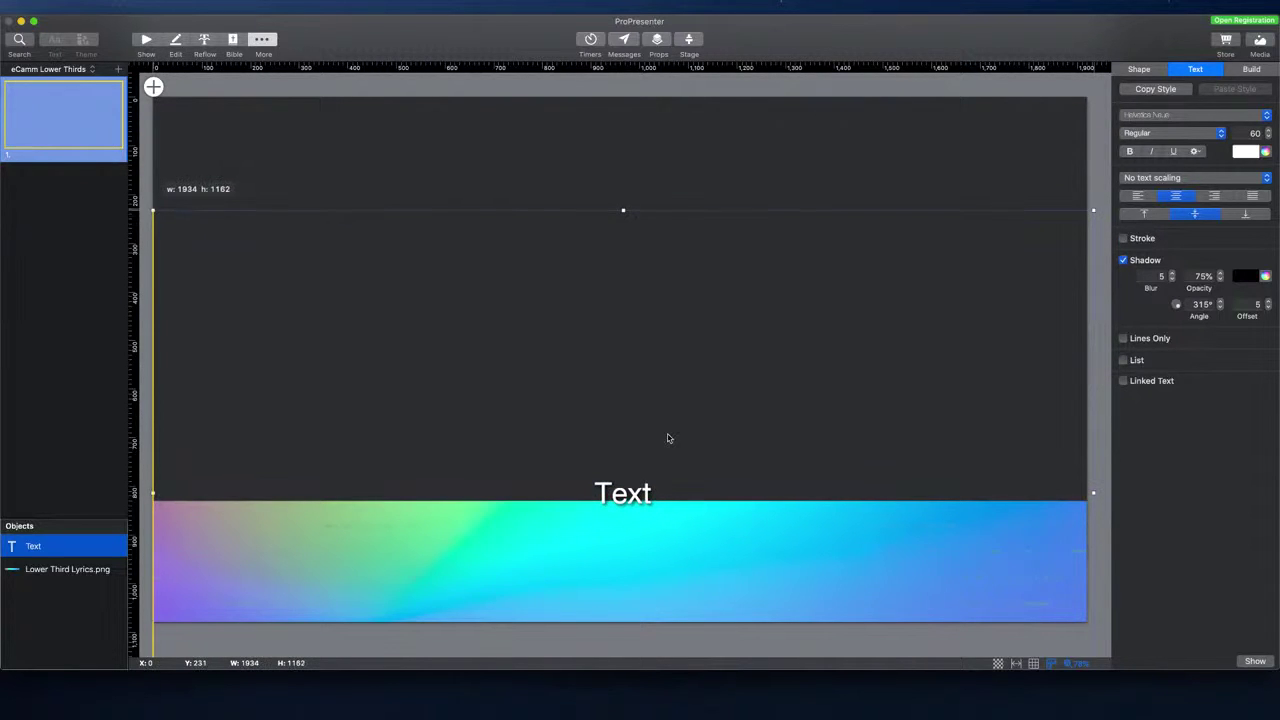
left_click_drag(657, 489, 659, 516)
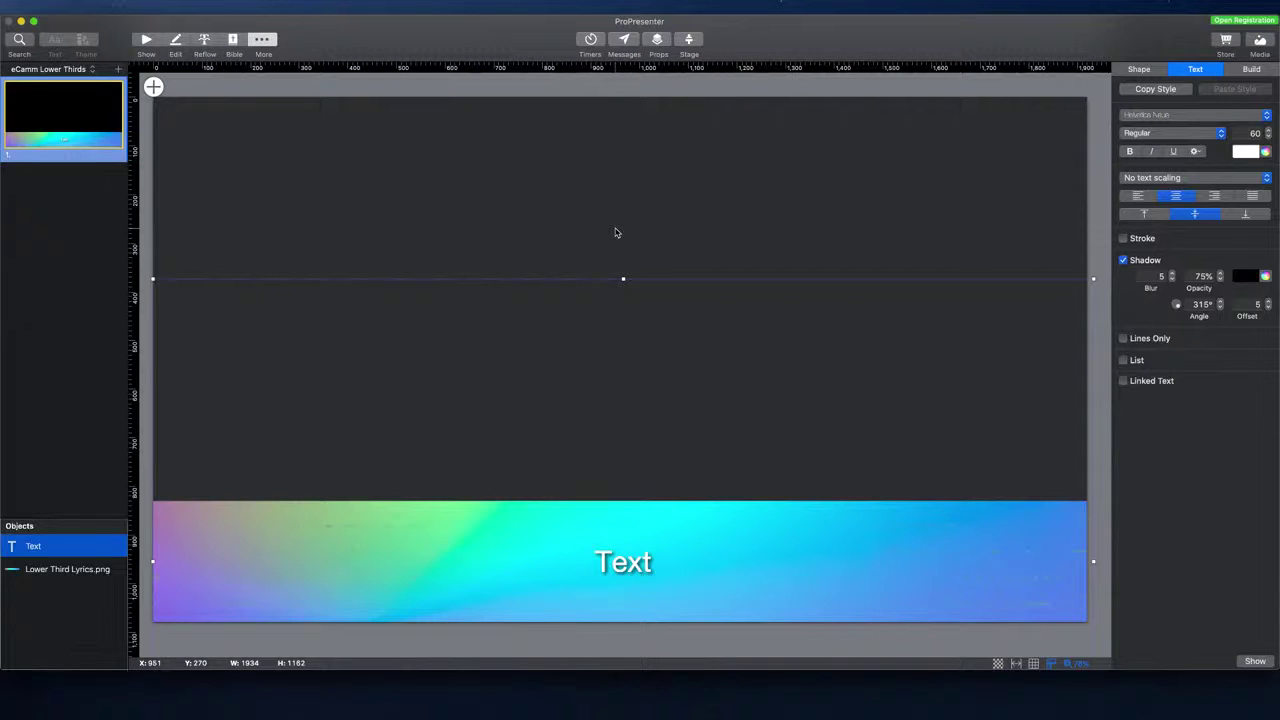
left_click(150, 42)
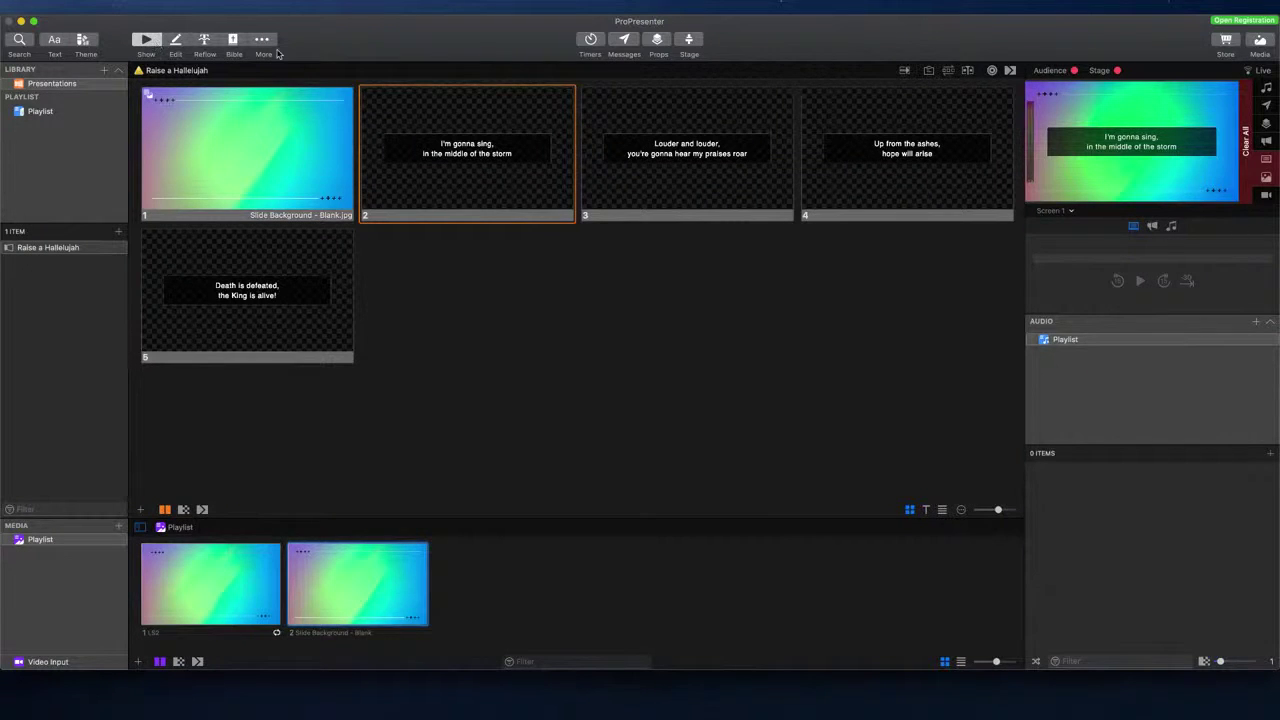
Step: In the live look, limit the NDI screen to slides only and apply the eCamm Lower Thirds theme to its presentation layer
left_click(237, 8)
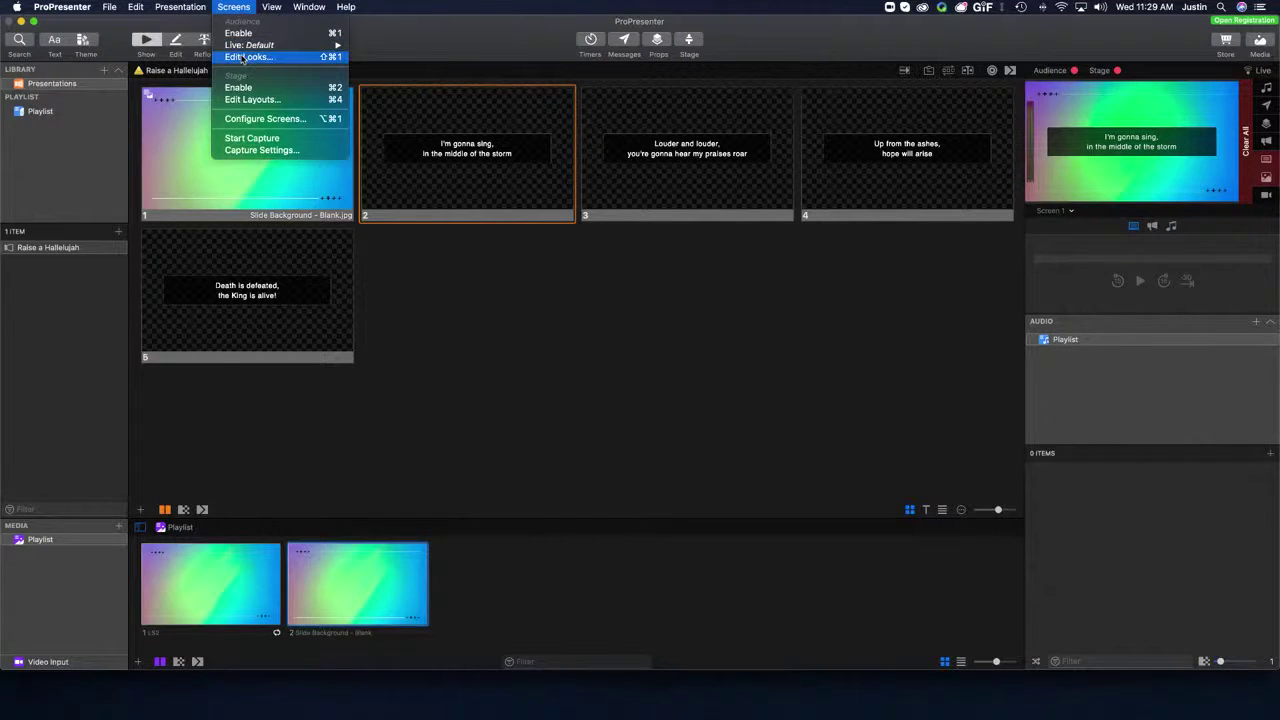
left_click(242, 58)
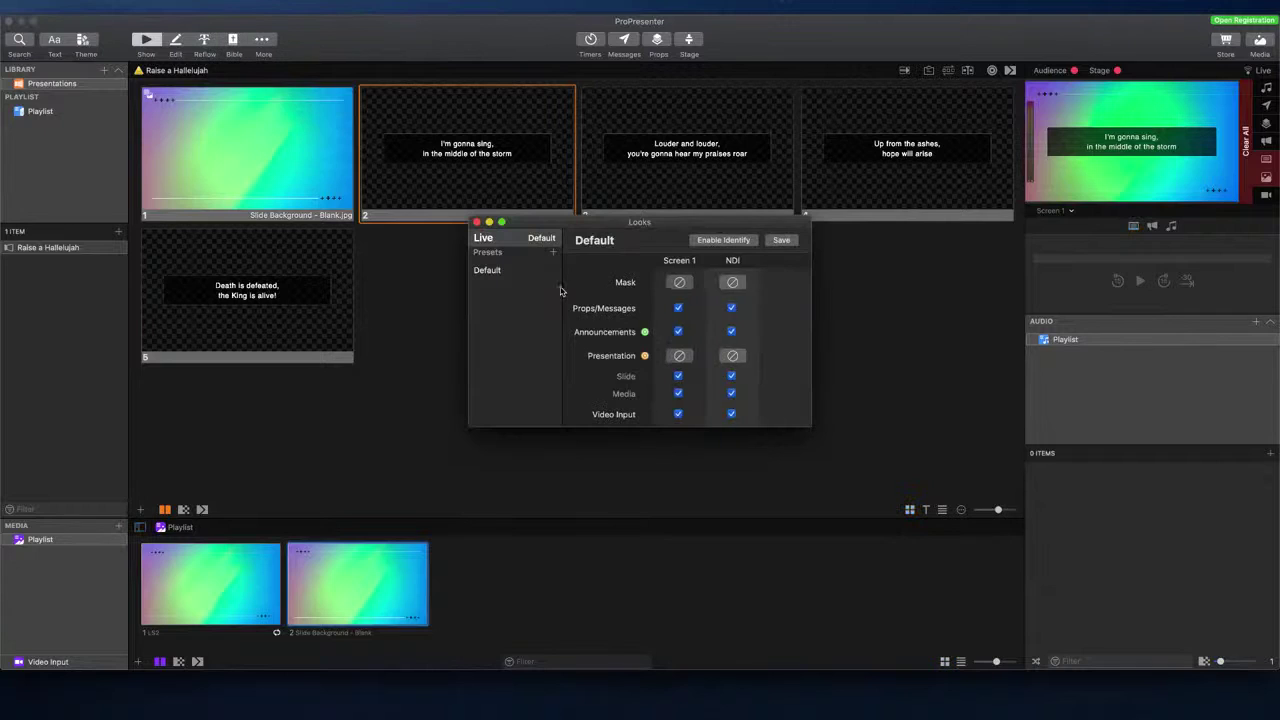
left_click_drag(645, 221, 597, 297)
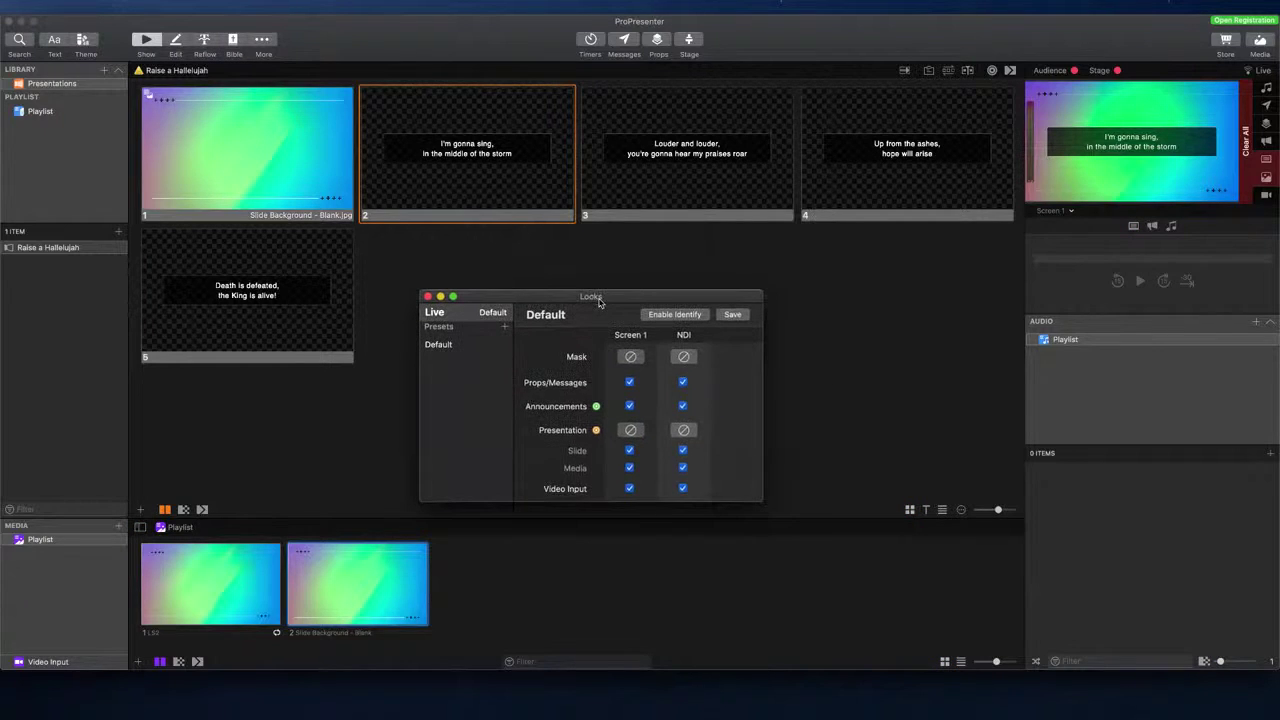
left_click(682, 383)
left_click(682, 406)
left_click(684, 430)
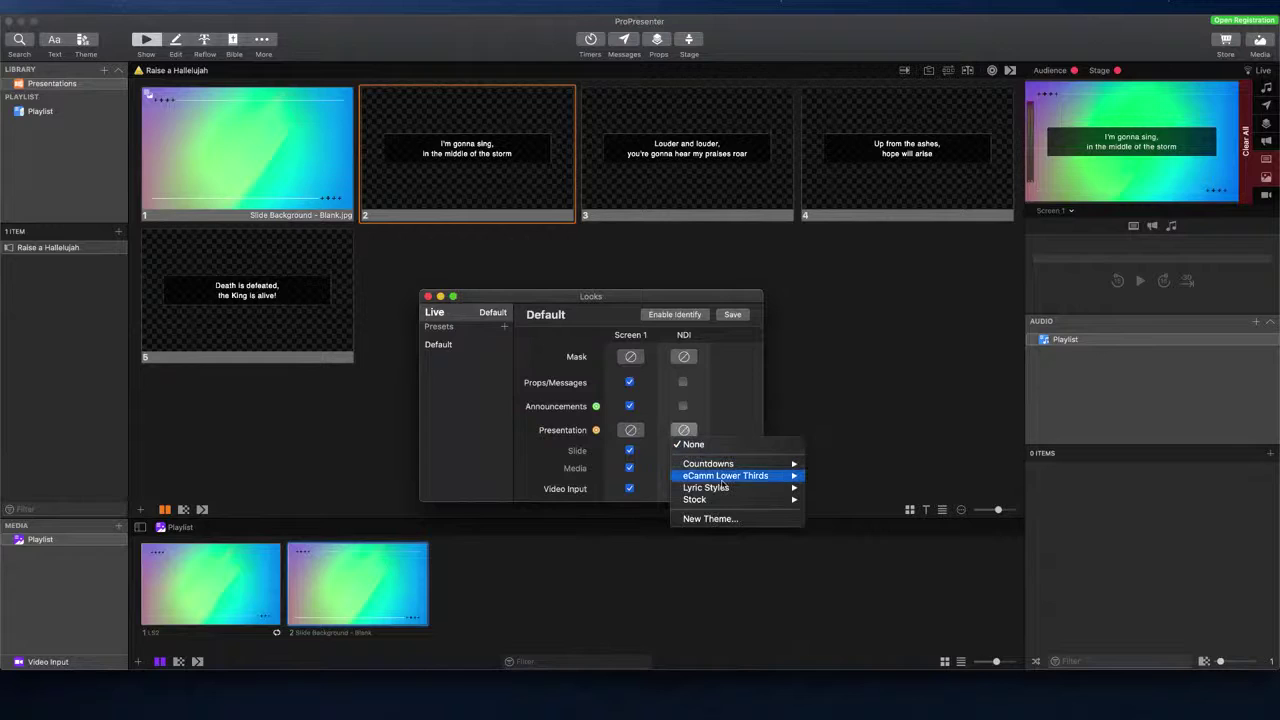
mouse_move(746, 480)
left_click(875, 485)
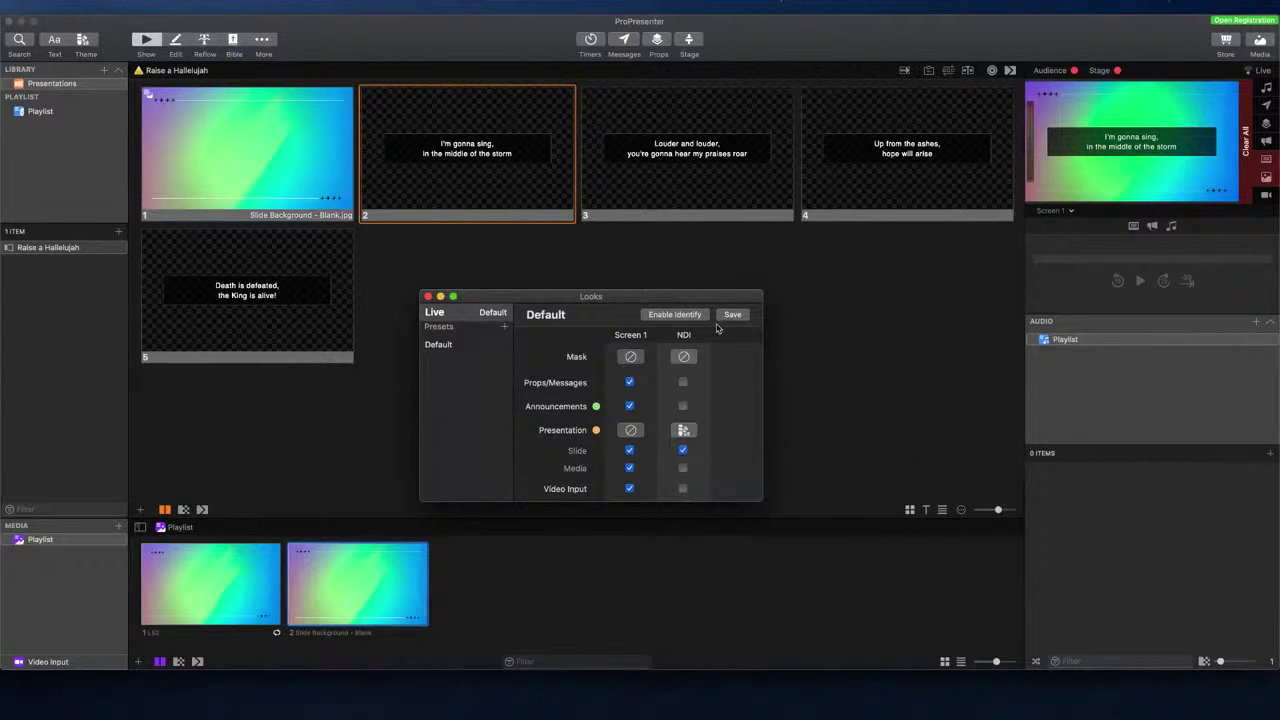
left_click(428, 297)
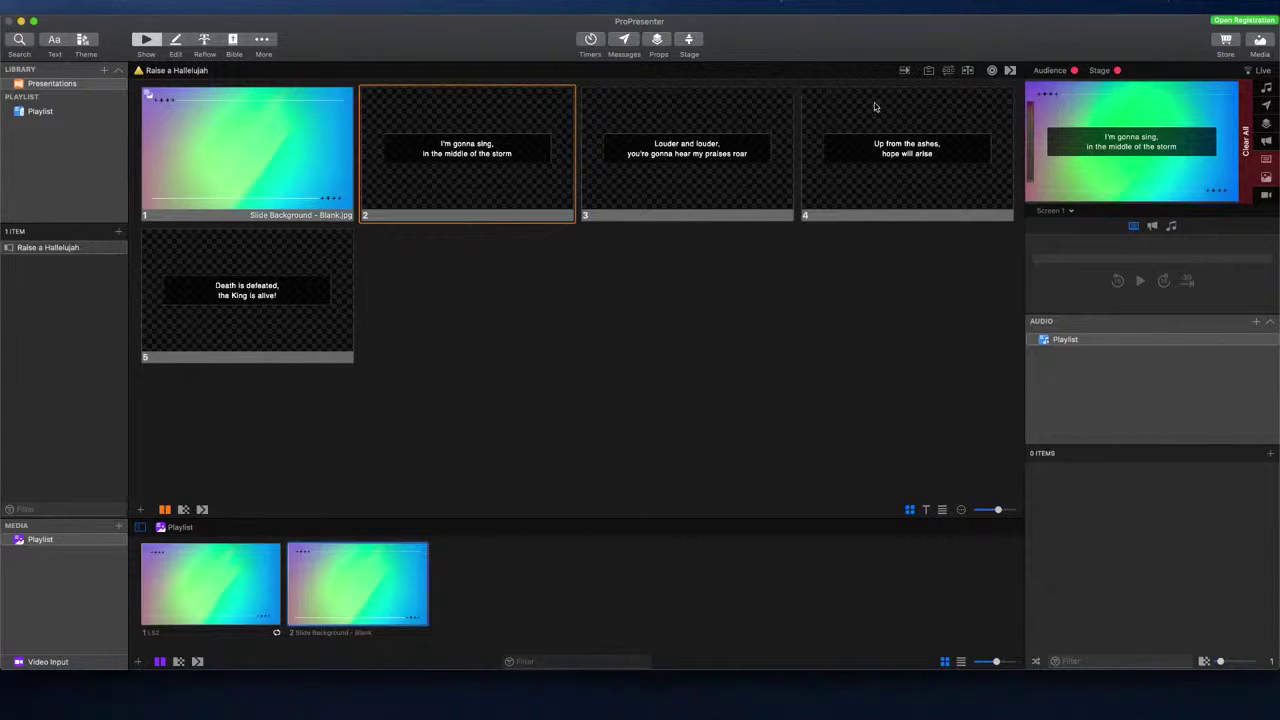
Step: Show the "Louder and louder" slide live and advance to the "Up from the ashes" slide
left_click(637, 153)
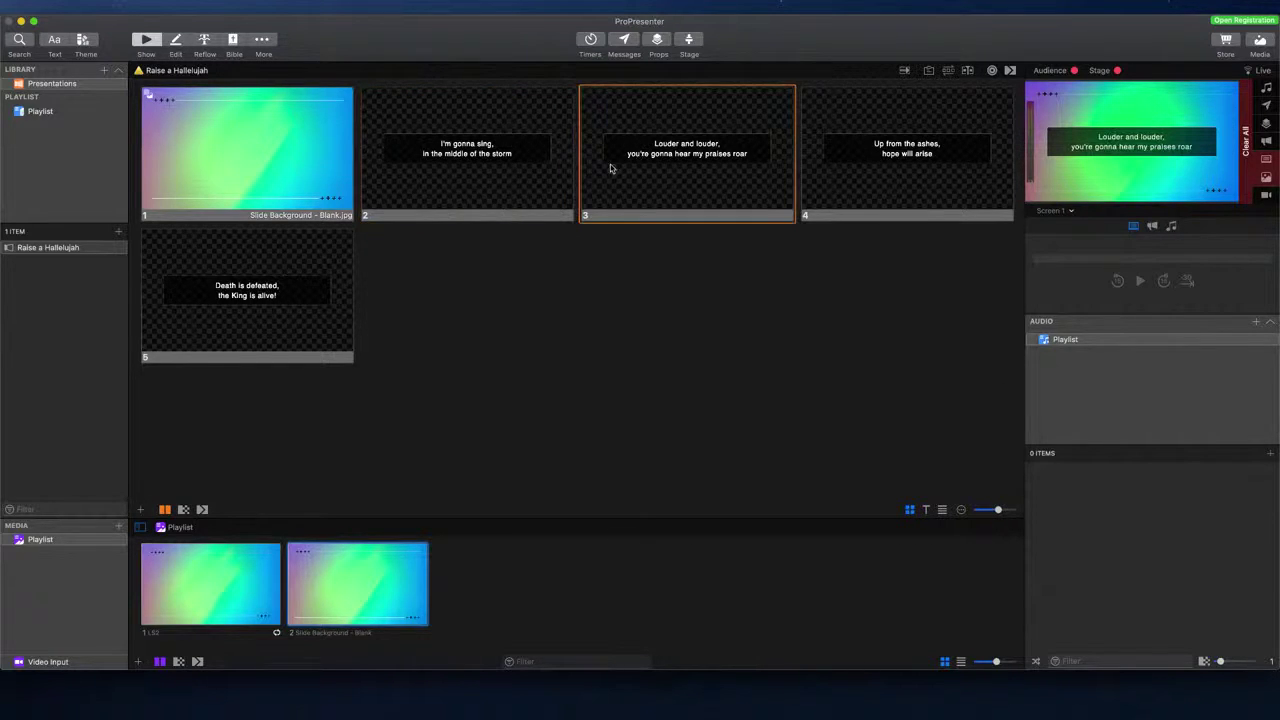
left_click(1000, 694)
key("Right")
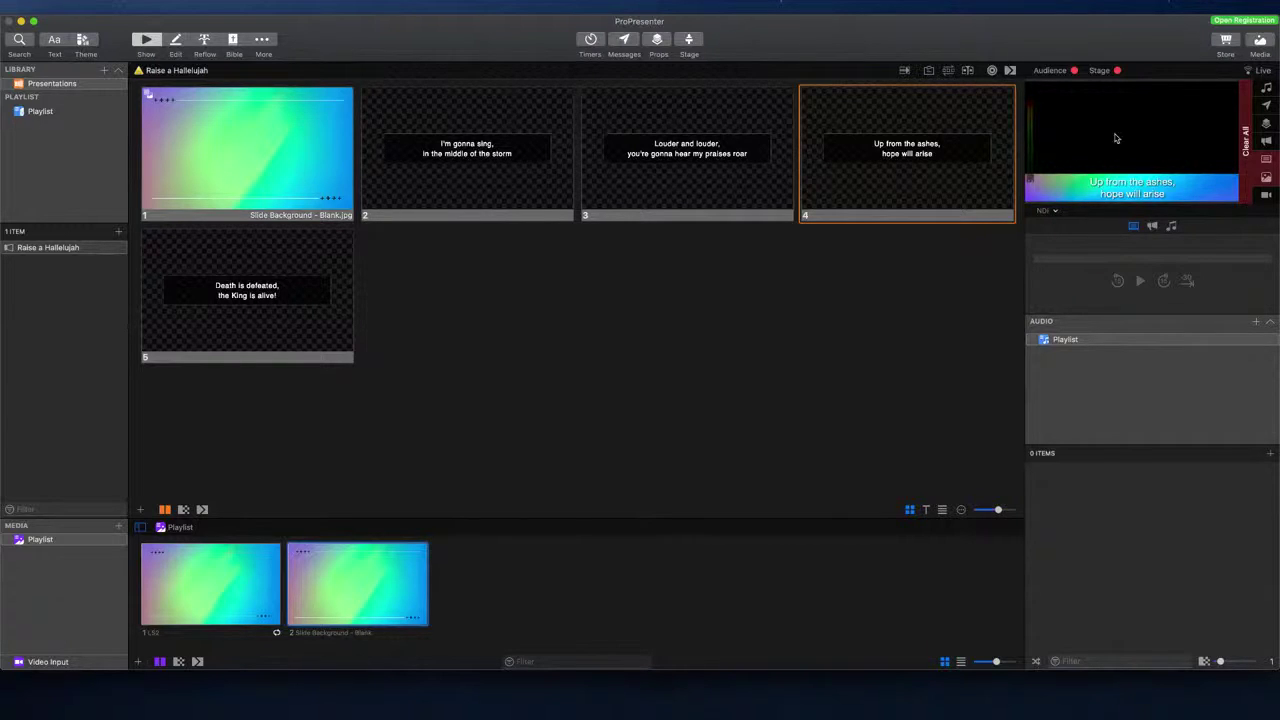
Step: Compare the live slide's output on Screen 1 and NDI by switching the preview between them, ending on Screen 1
left_click(1056, 212)
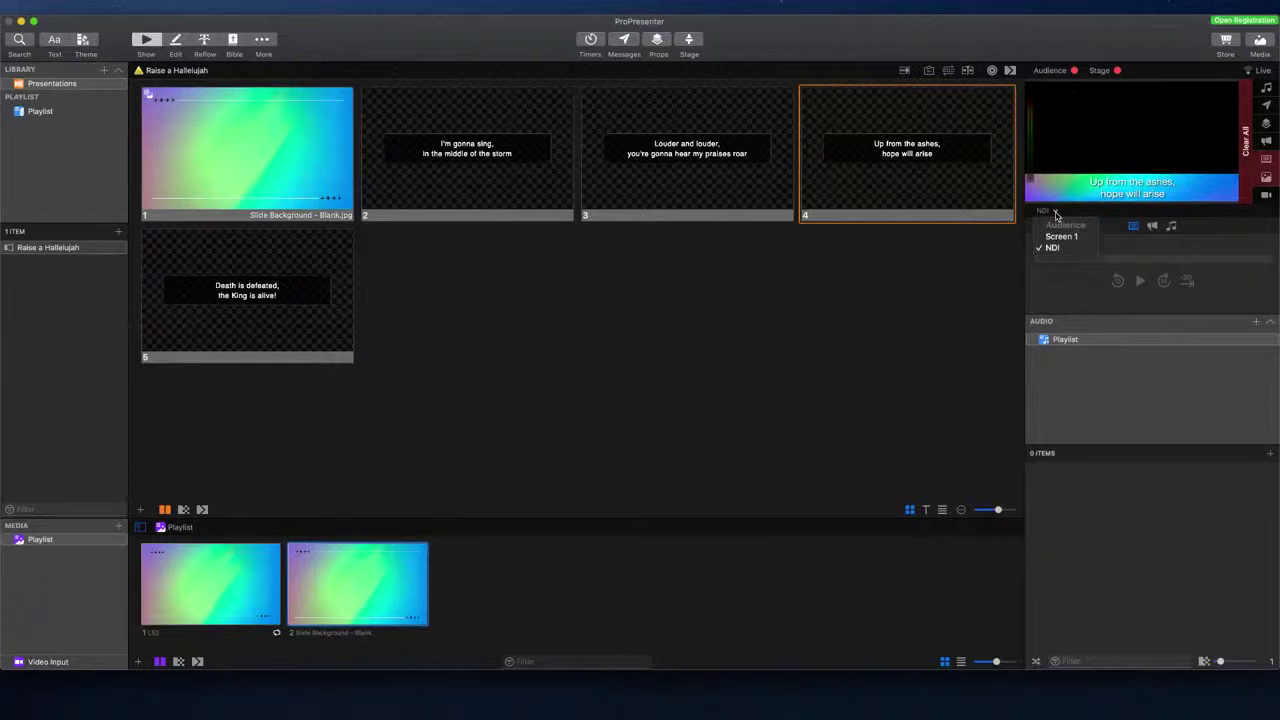
left_click(1058, 236)
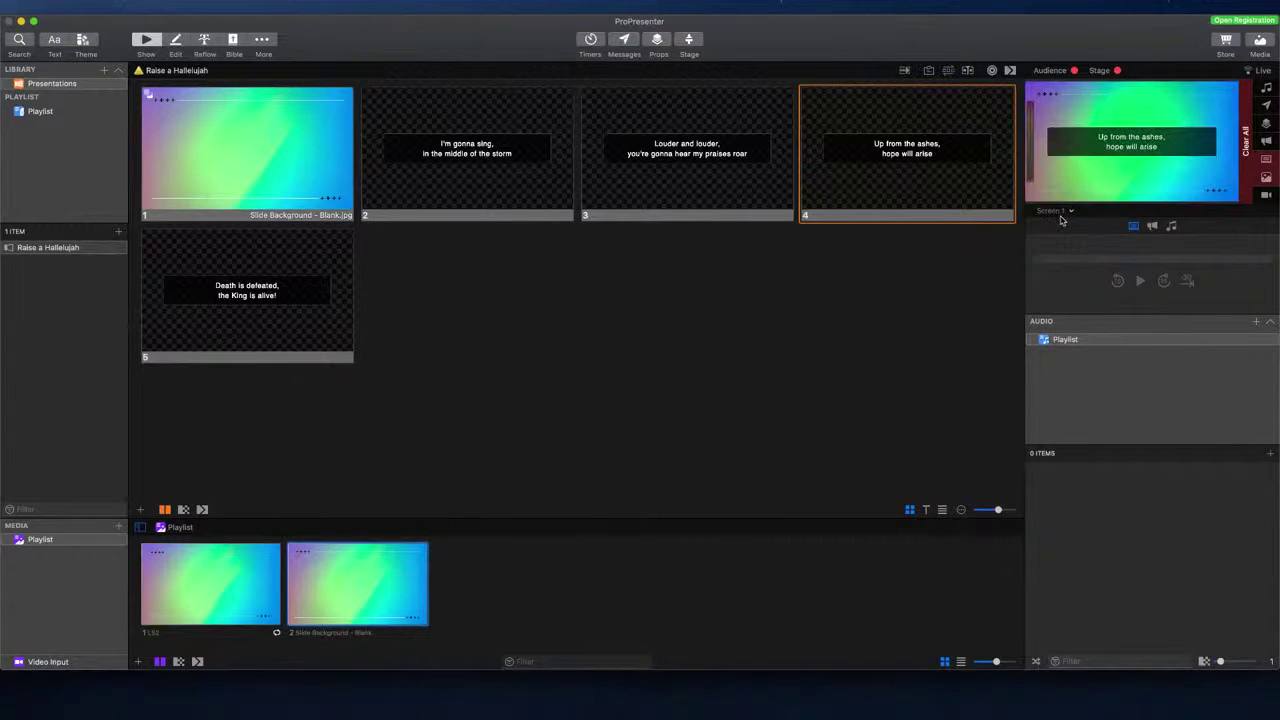
left_click(1062, 212)
left_click(1066, 247)
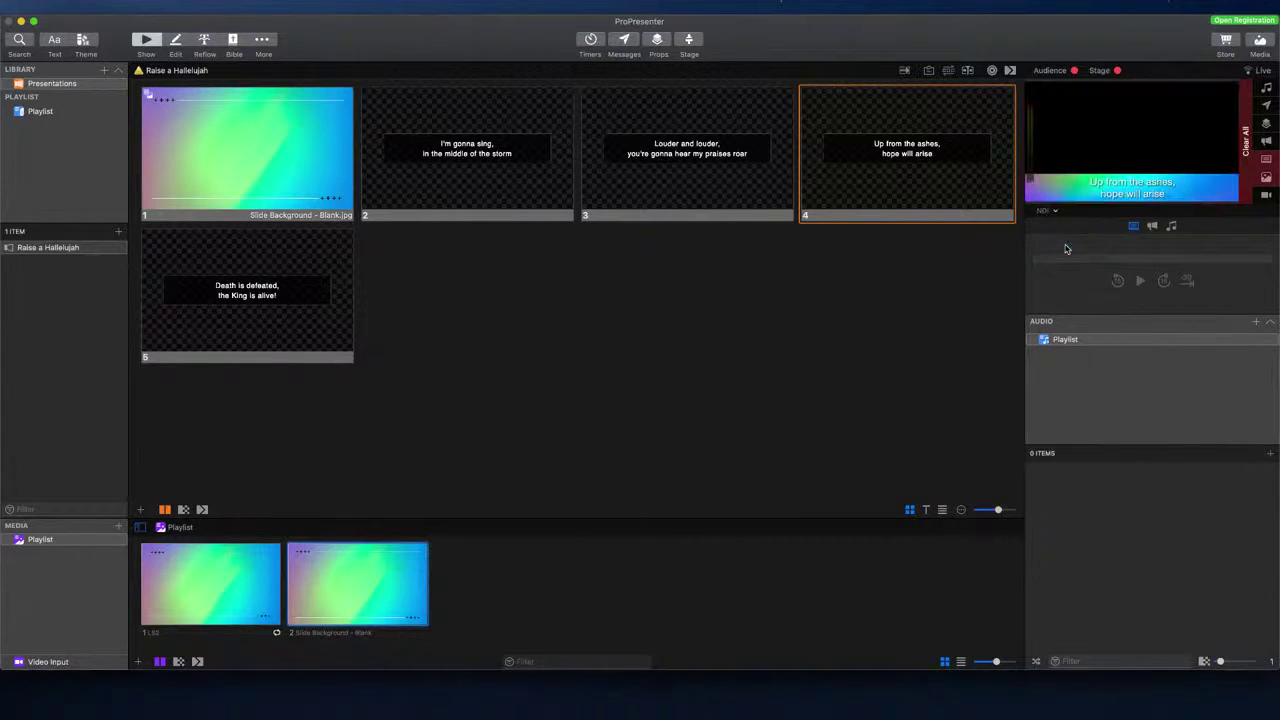
left_click(1048, 211)
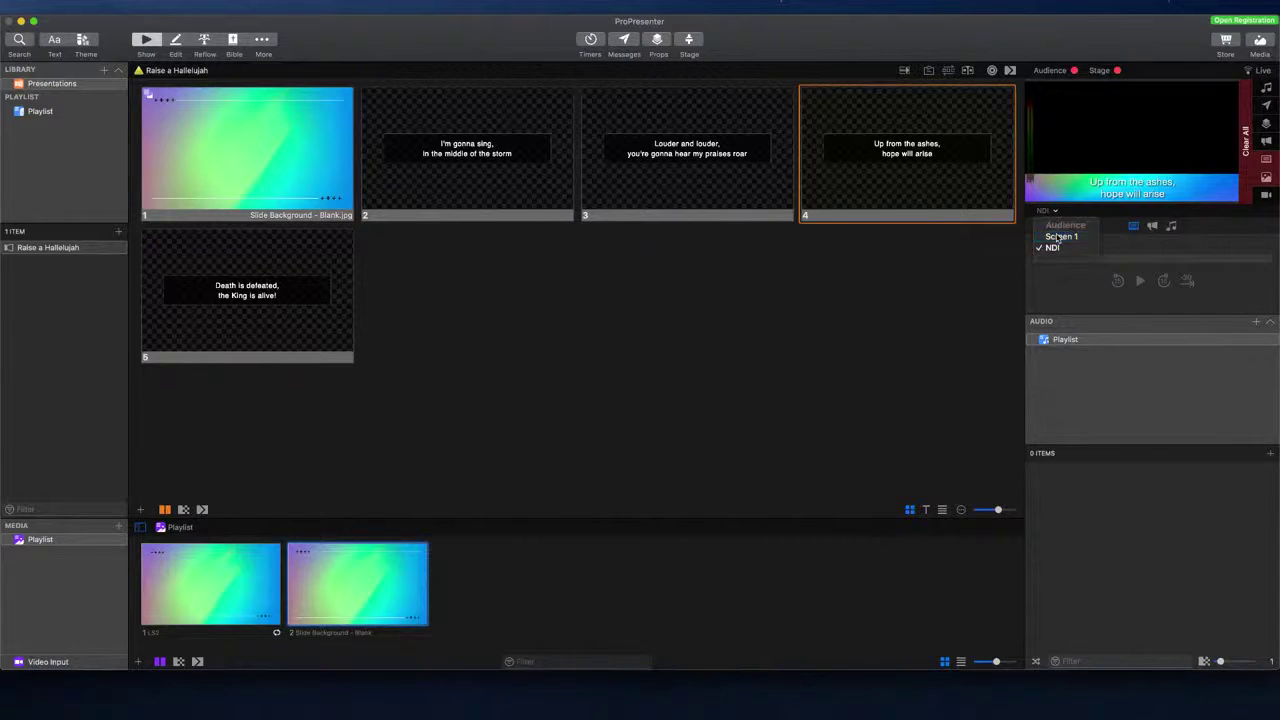
left_click(1057, 237)
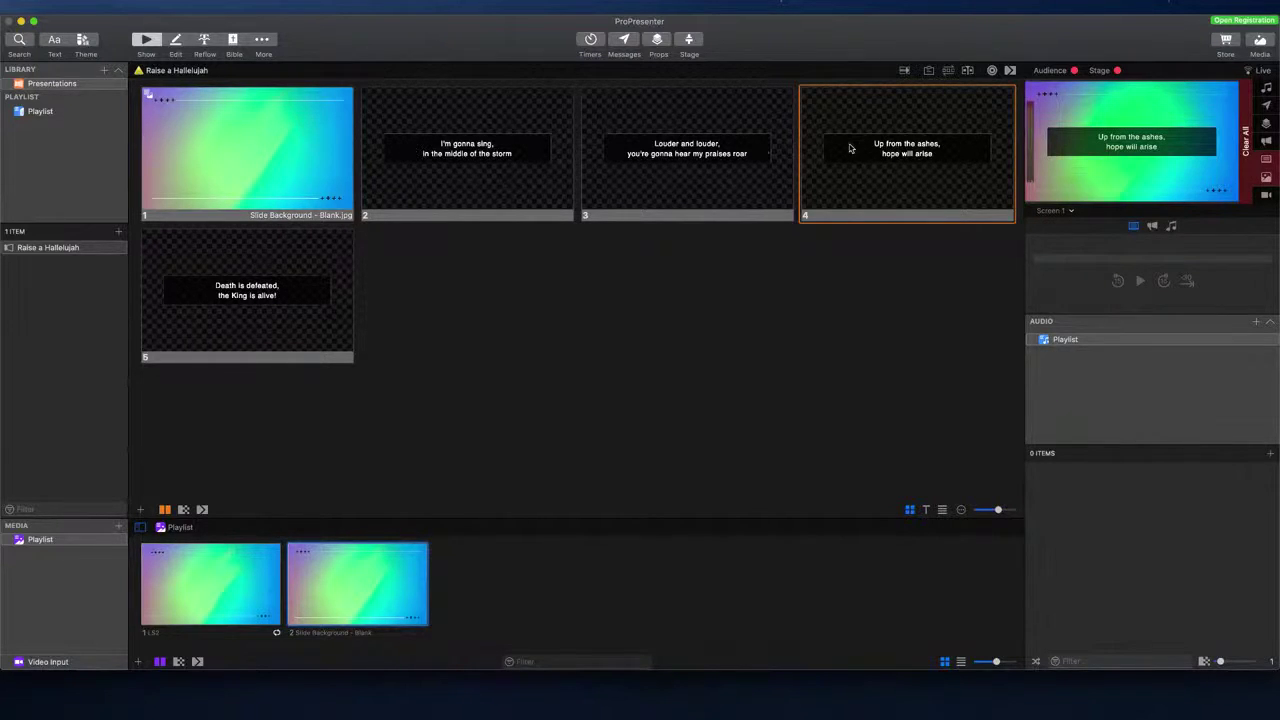
Step: Add a new 720p60 NDI audience screen and name it "Full Screen NDI"
left_click(1015, 675)
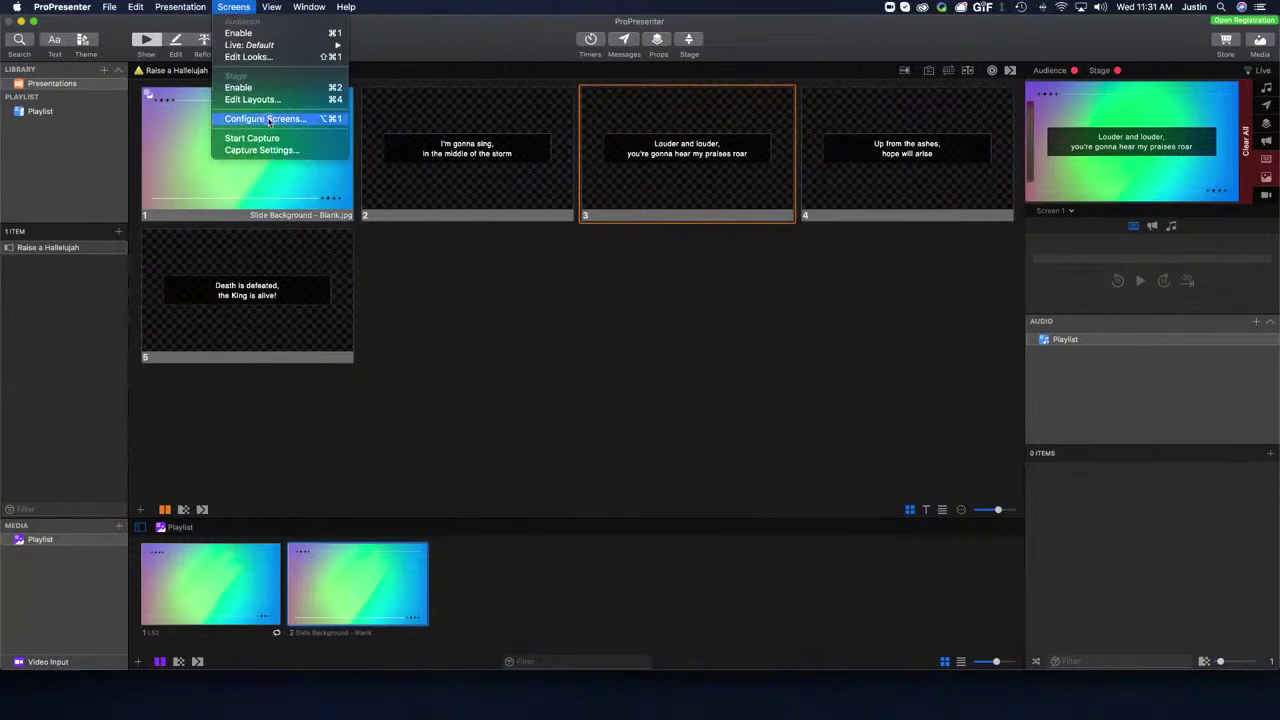
left_click(268, 120)
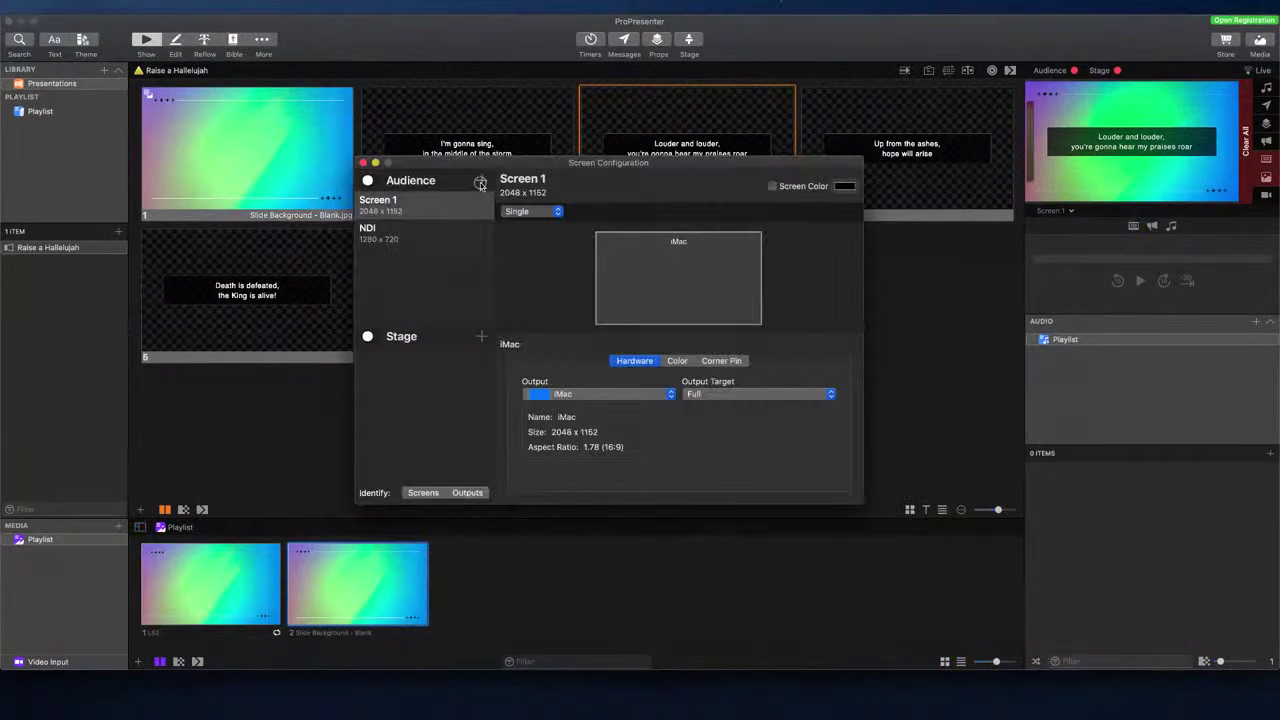
left_click(481, 180)
mouse_move(533, 277)
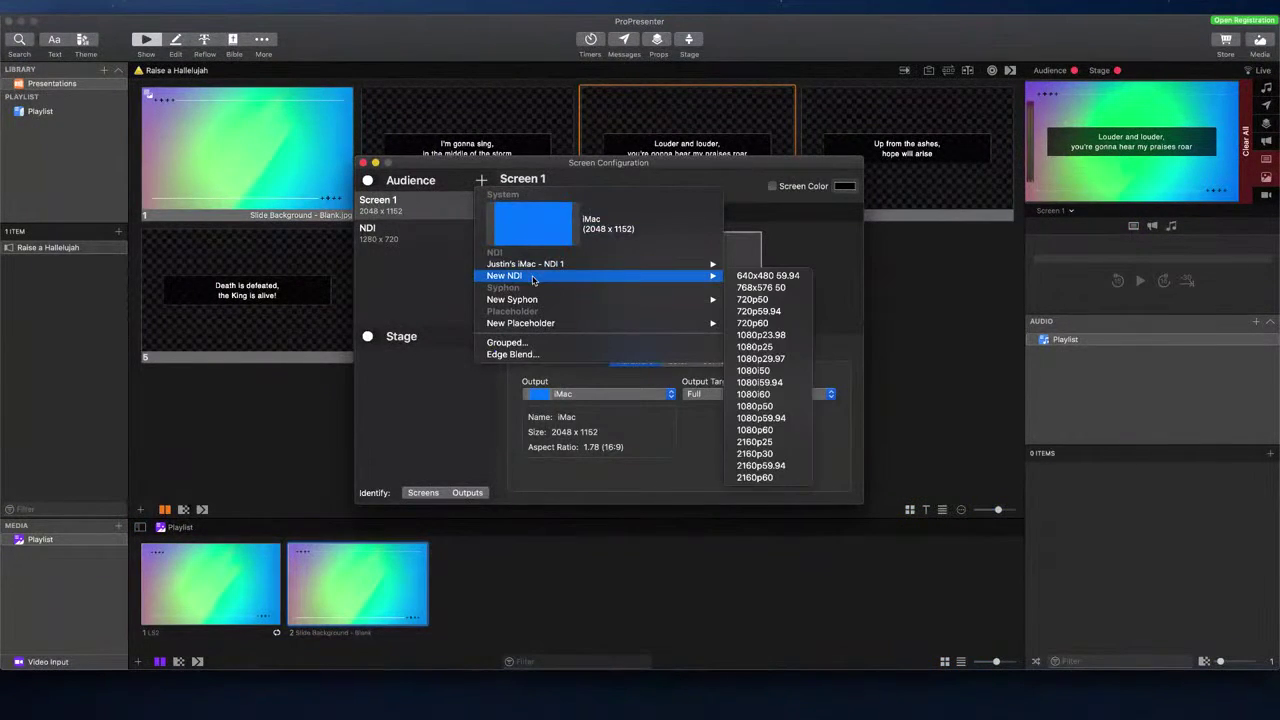
left_click(740, 324)
left_click(538, 179)
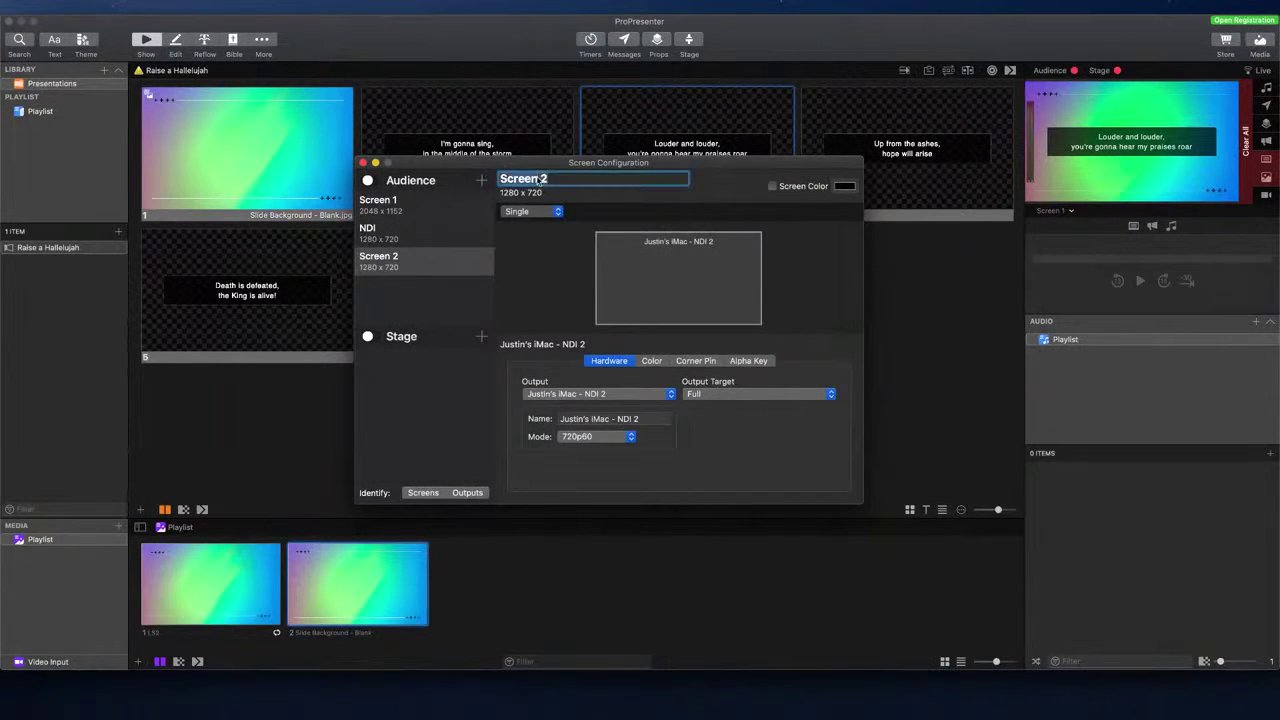
type("Full Screen NDI")
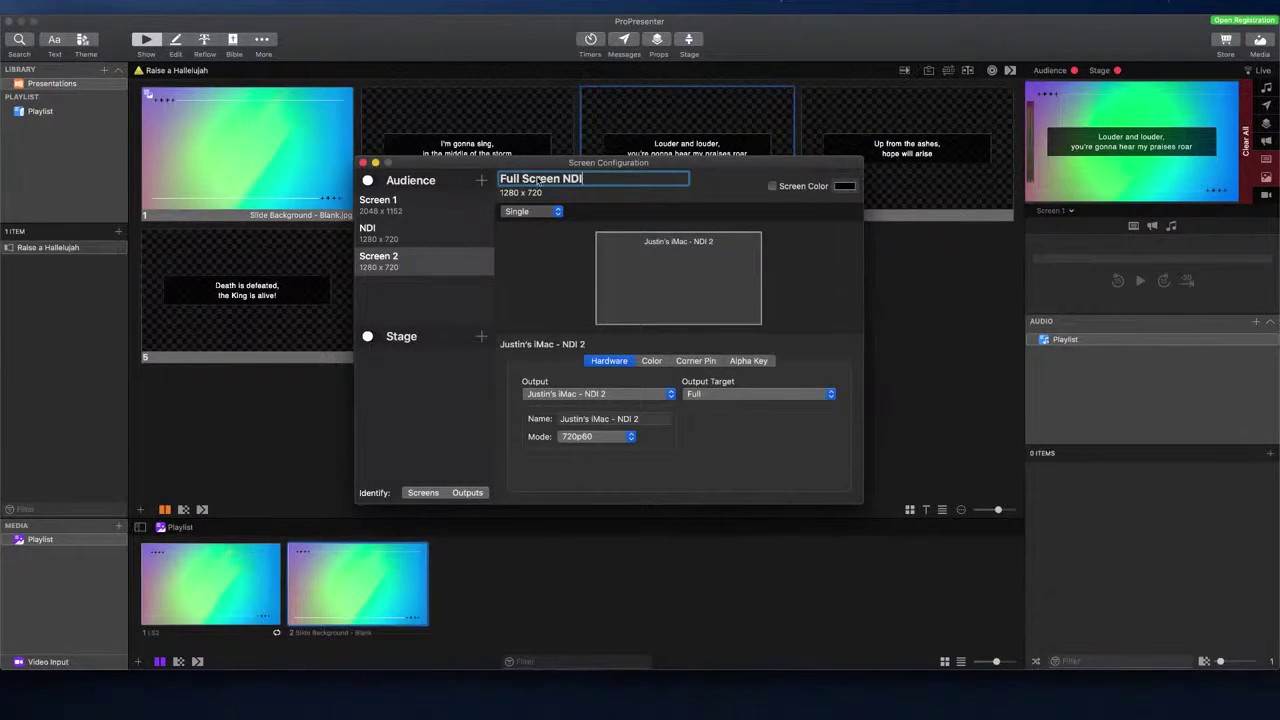
left_click(443, 300)
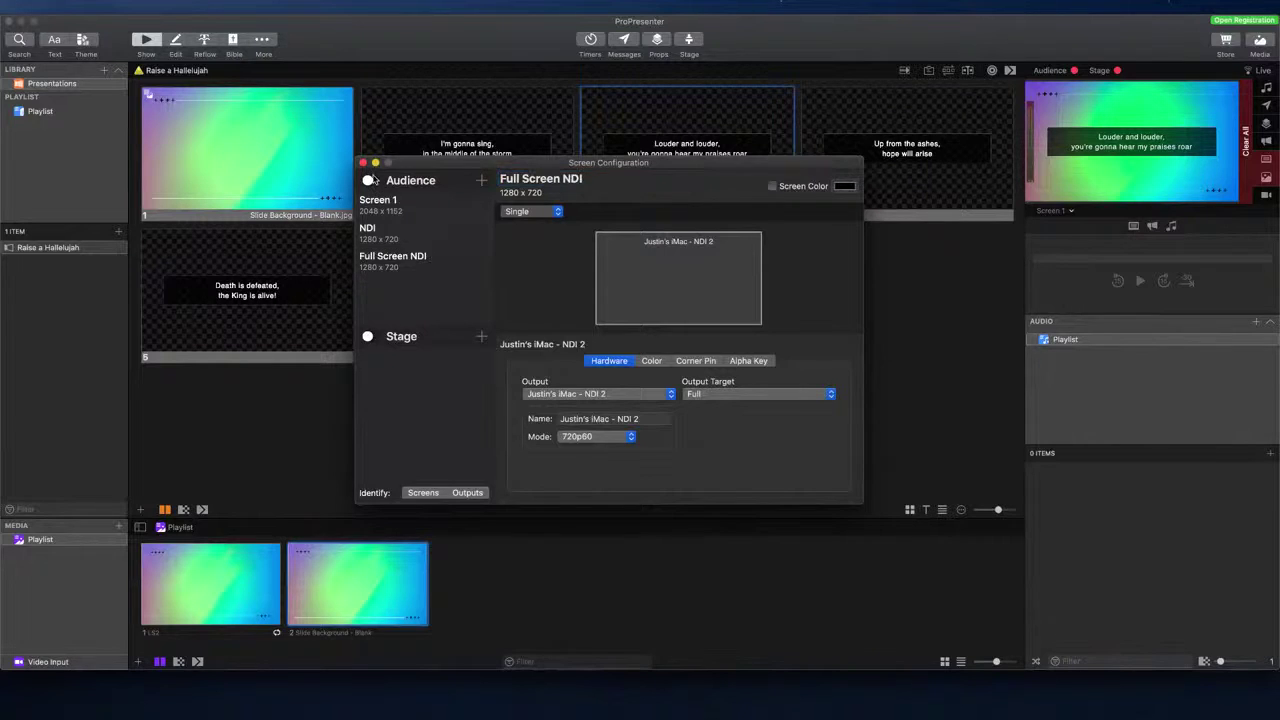
left_click(362, 162)
Step: Review the live look's layer settings for the Full Screen NDI screen in the looks editor and close it
left_click(236, 14)
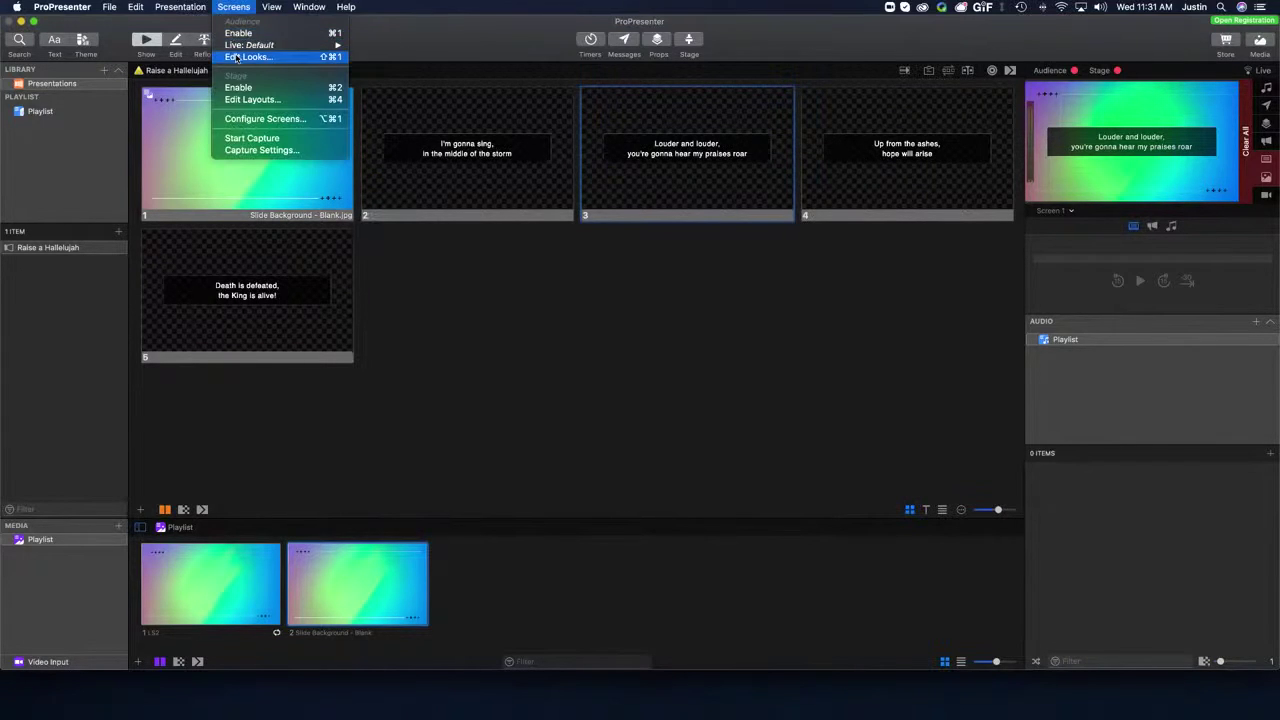
key("Escape")
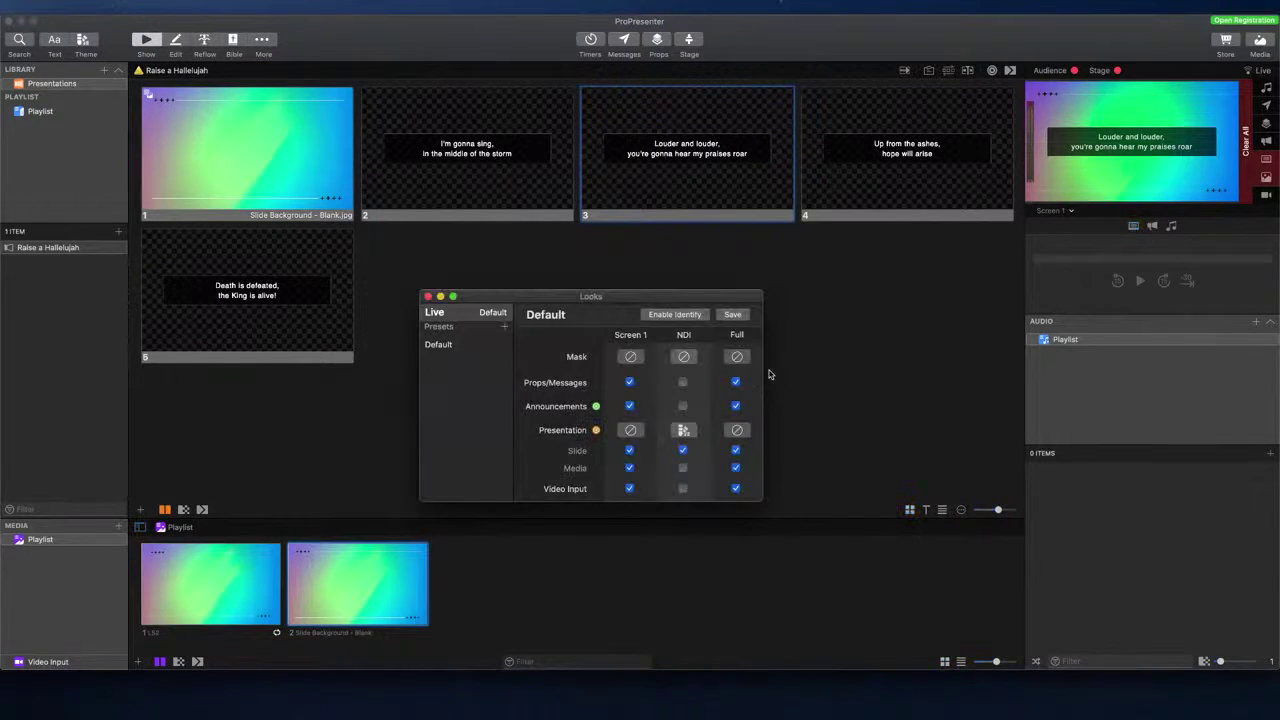
scroll(687, 348, "right", 1)
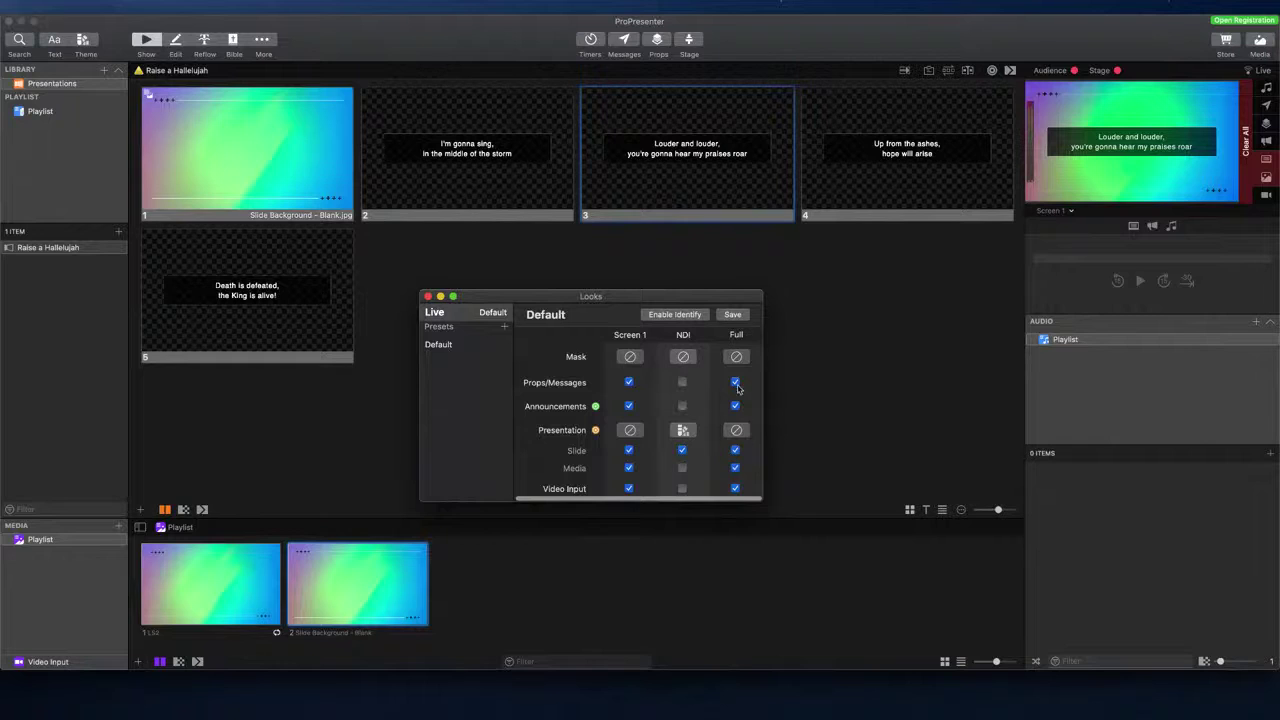
left_click(428, 296)
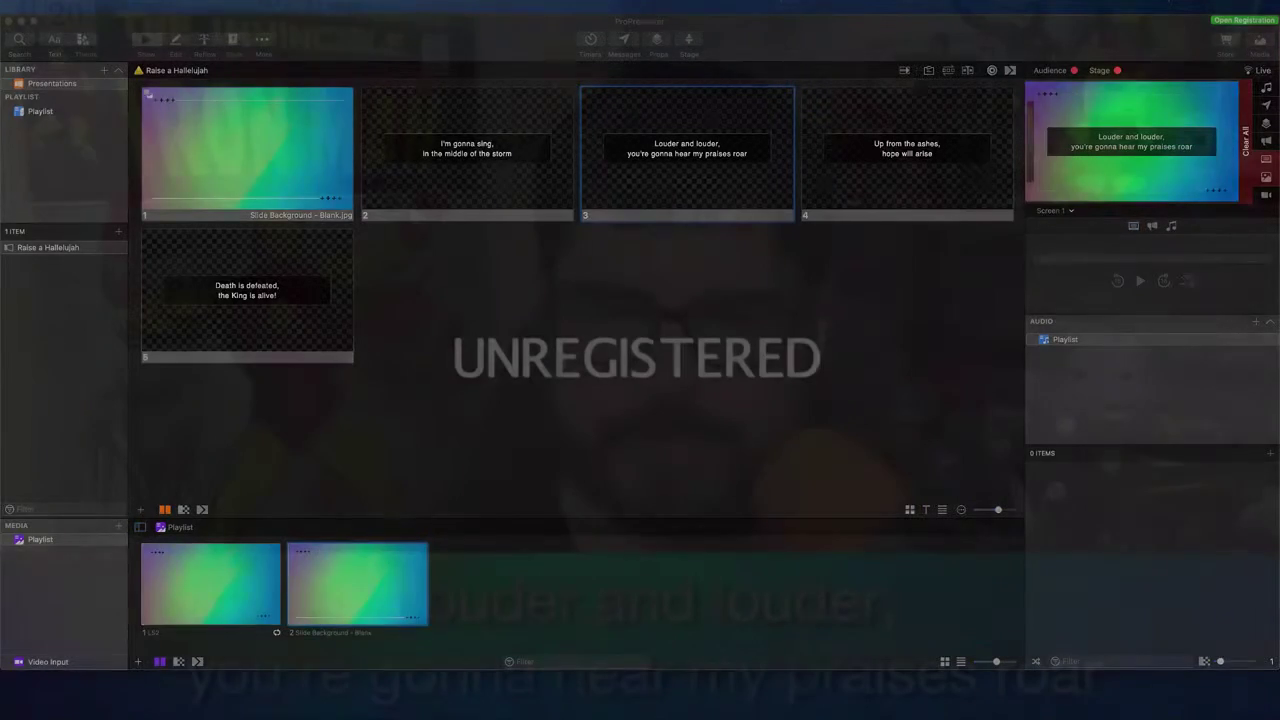
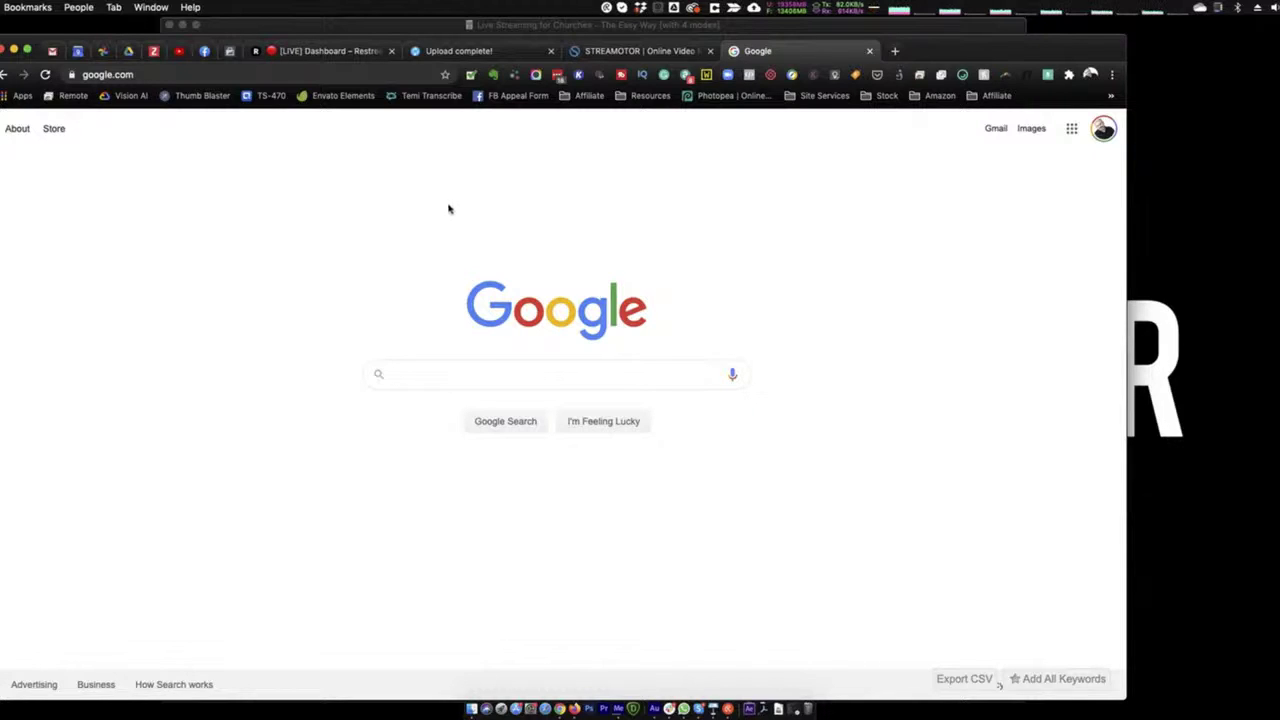
Step: Go to ndi.tv in the browser, open the site's NDI Tools page and dismiss the cookie notice
left_click(162, 72)
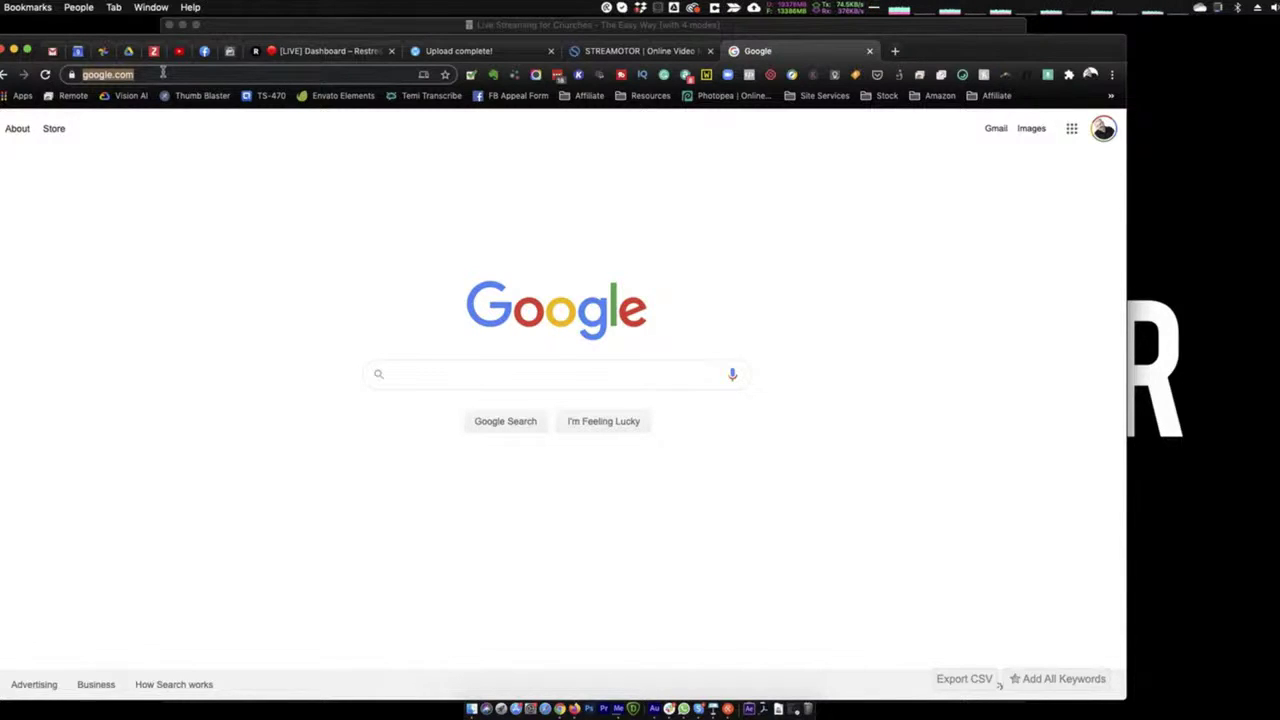
type("ndi.tv")
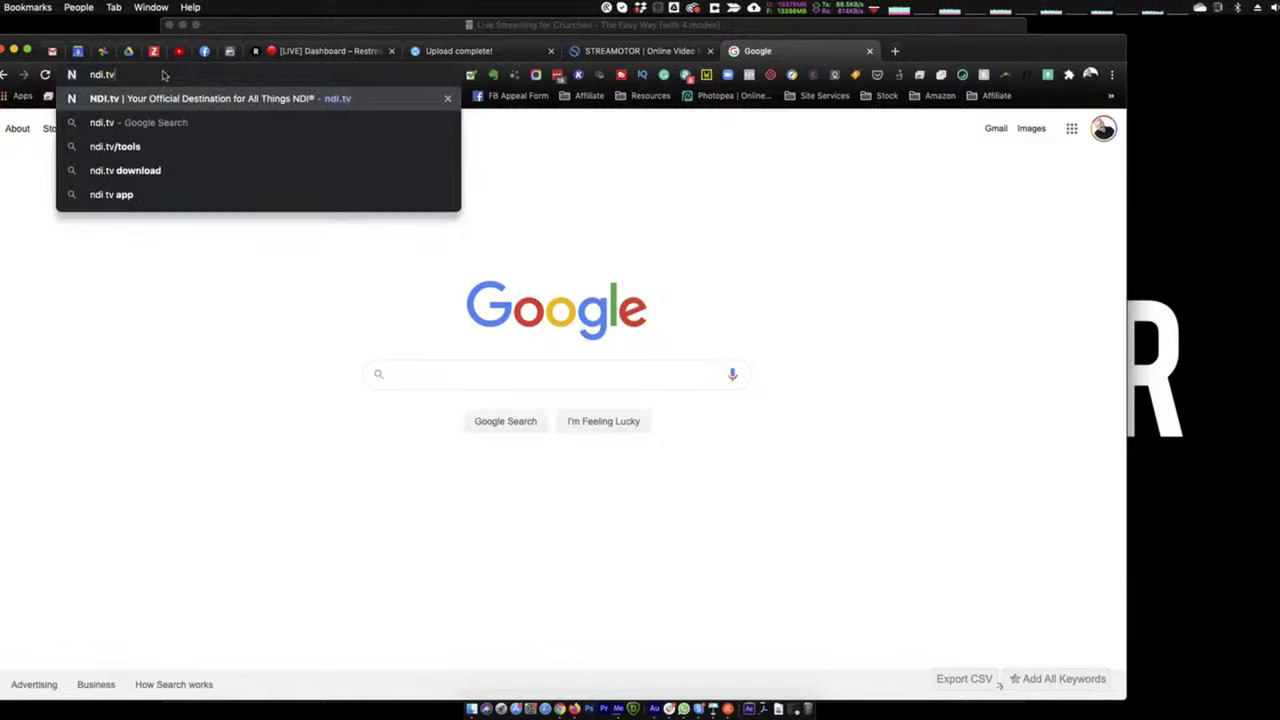
key("Return")
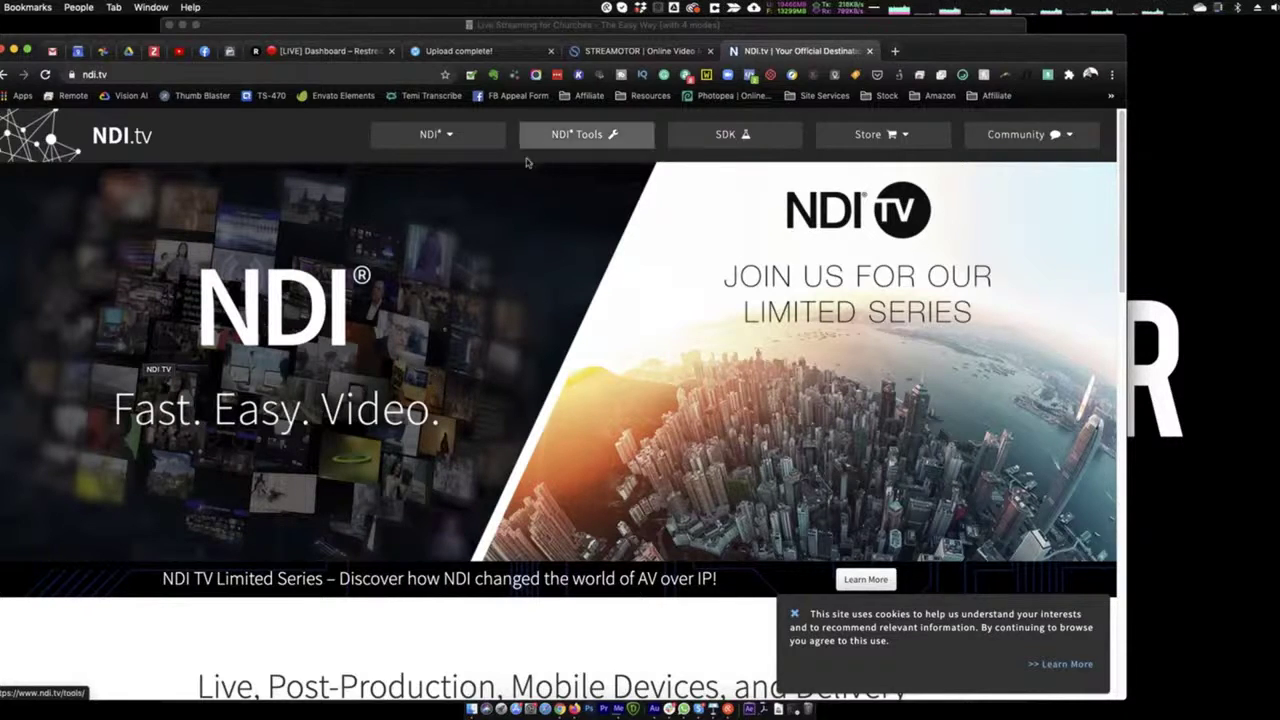
left_click(582, 137)
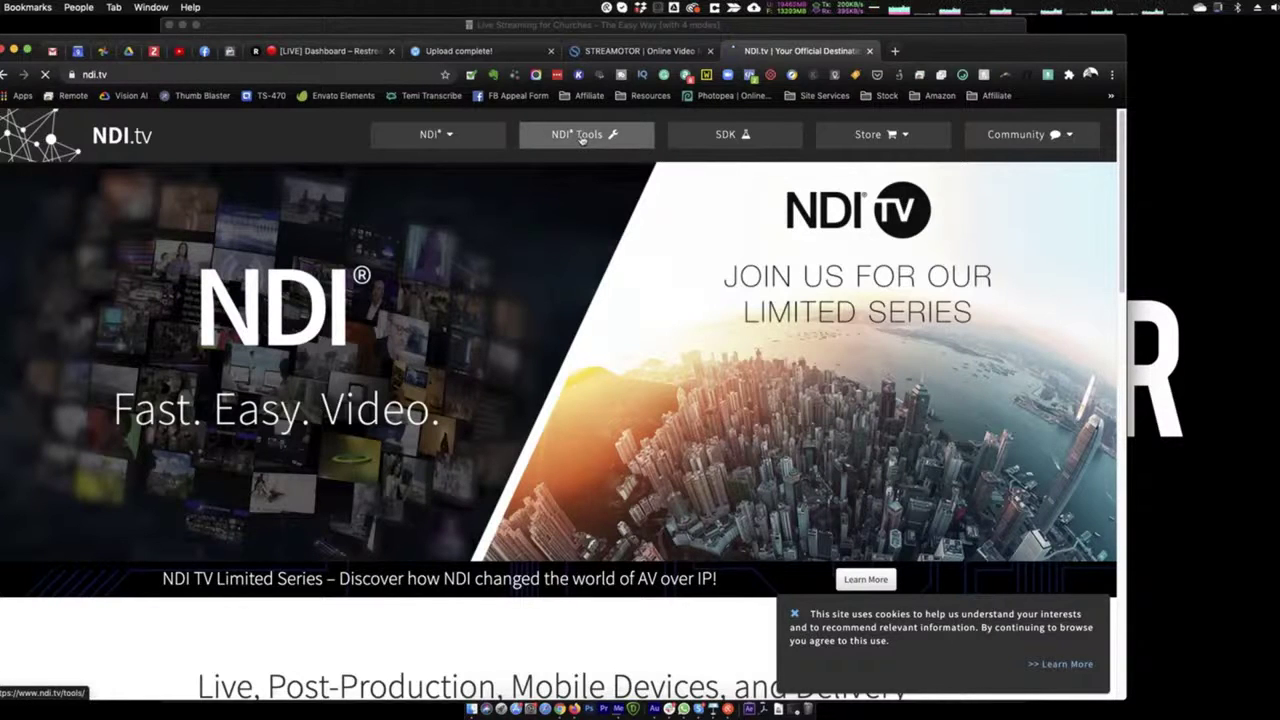
scroll(540, 289, "down", 3)
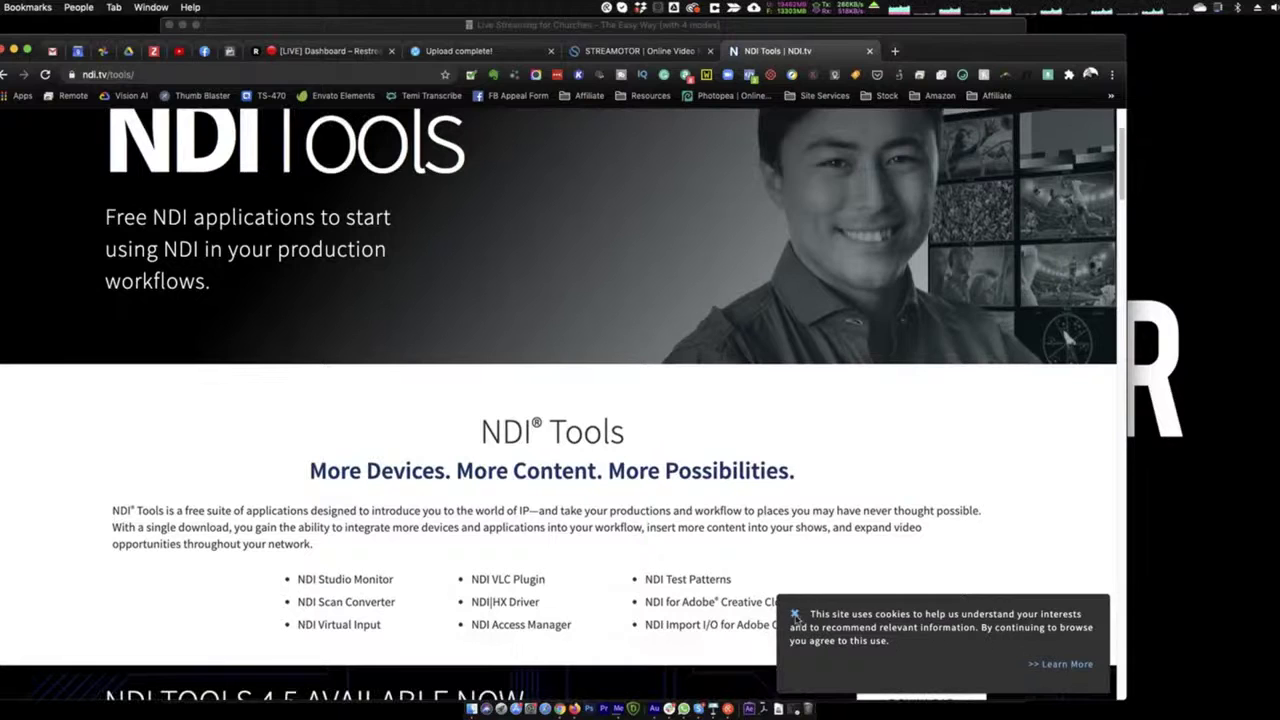
left_click(795, 614)
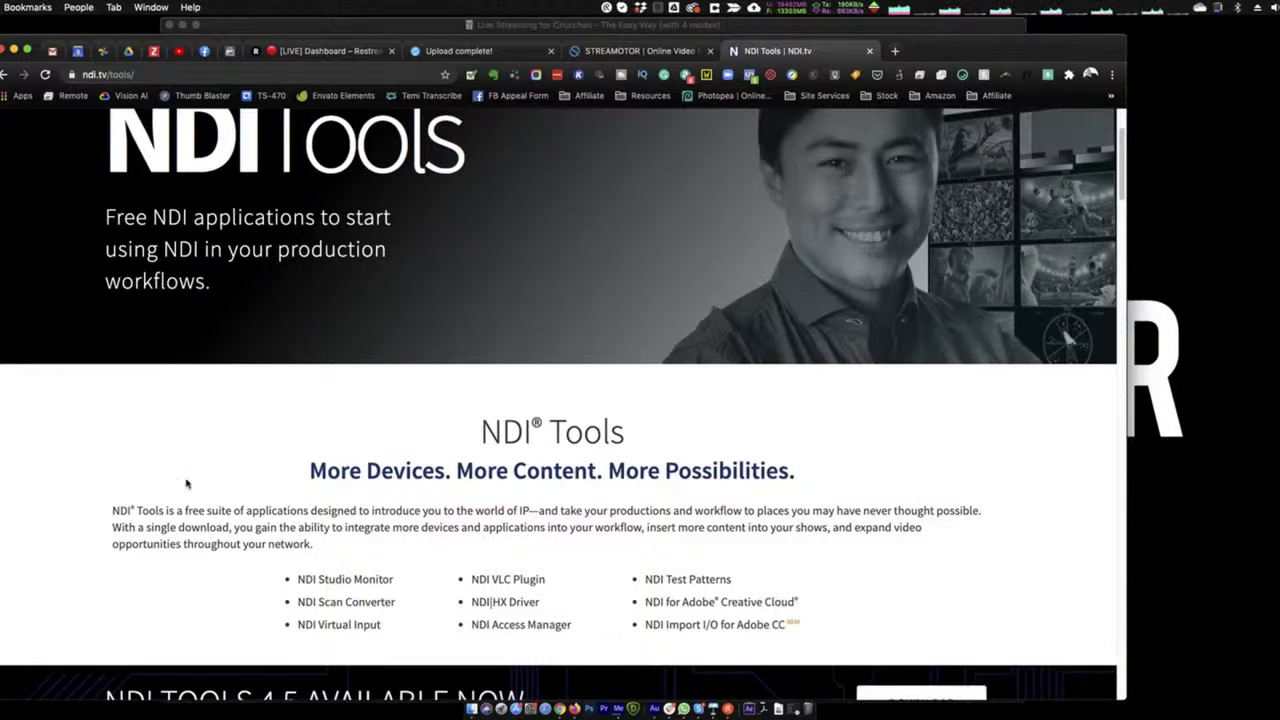
Step: Examine the NDI Tools page from its tool overview down to the Windows and Mac download options
scroll(187, 482, "up", 2)
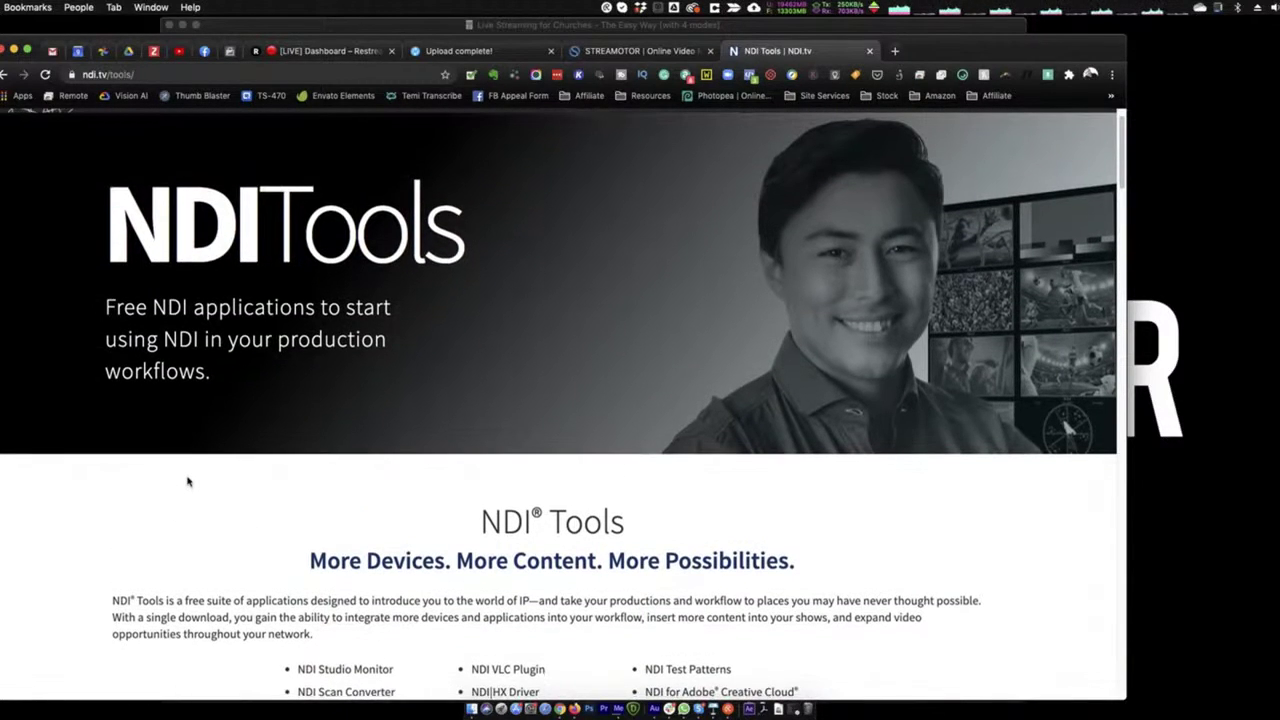
scroll(187, 482, "down", 6)
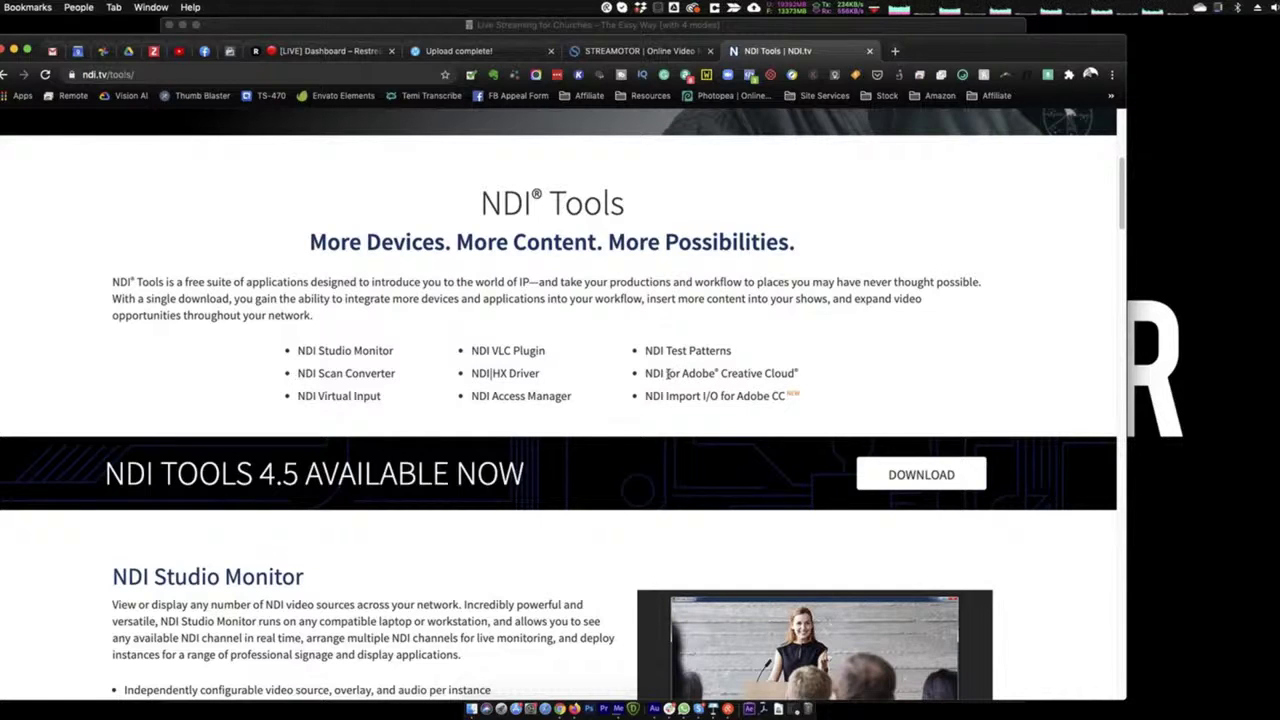
scroll(555, 381, "down", 5)
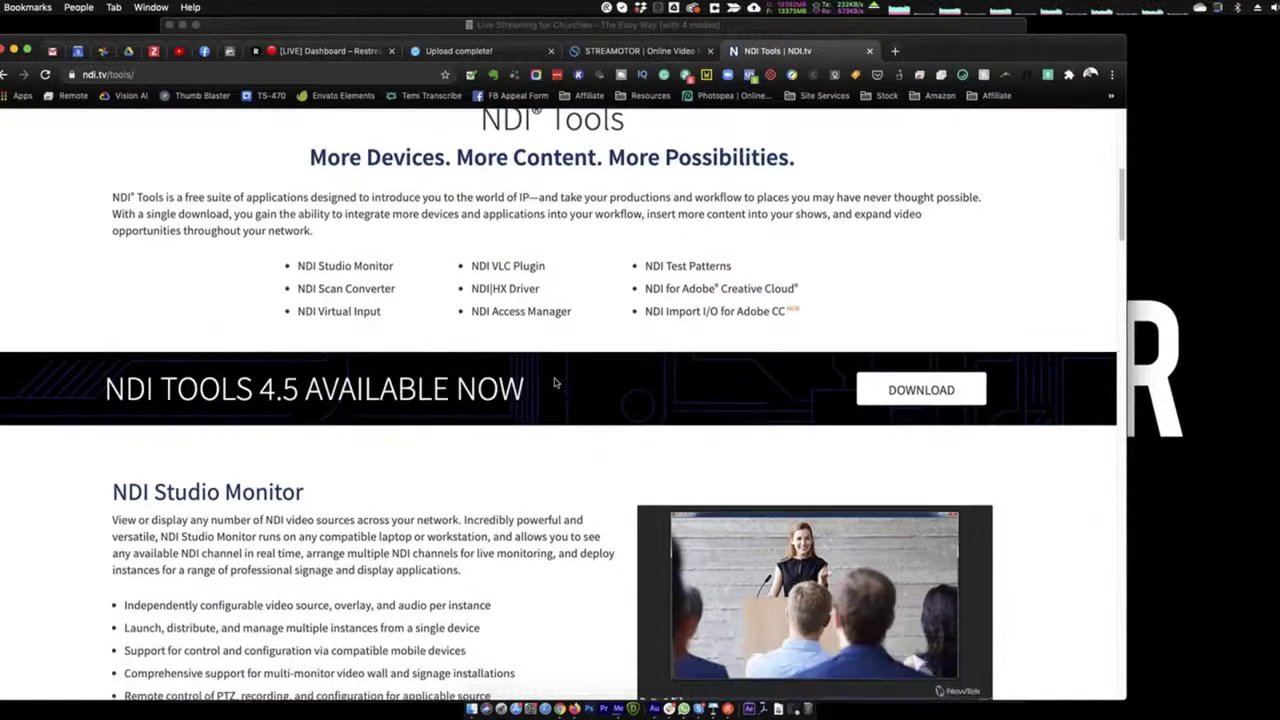
scroll(555, 381, "down", 20)
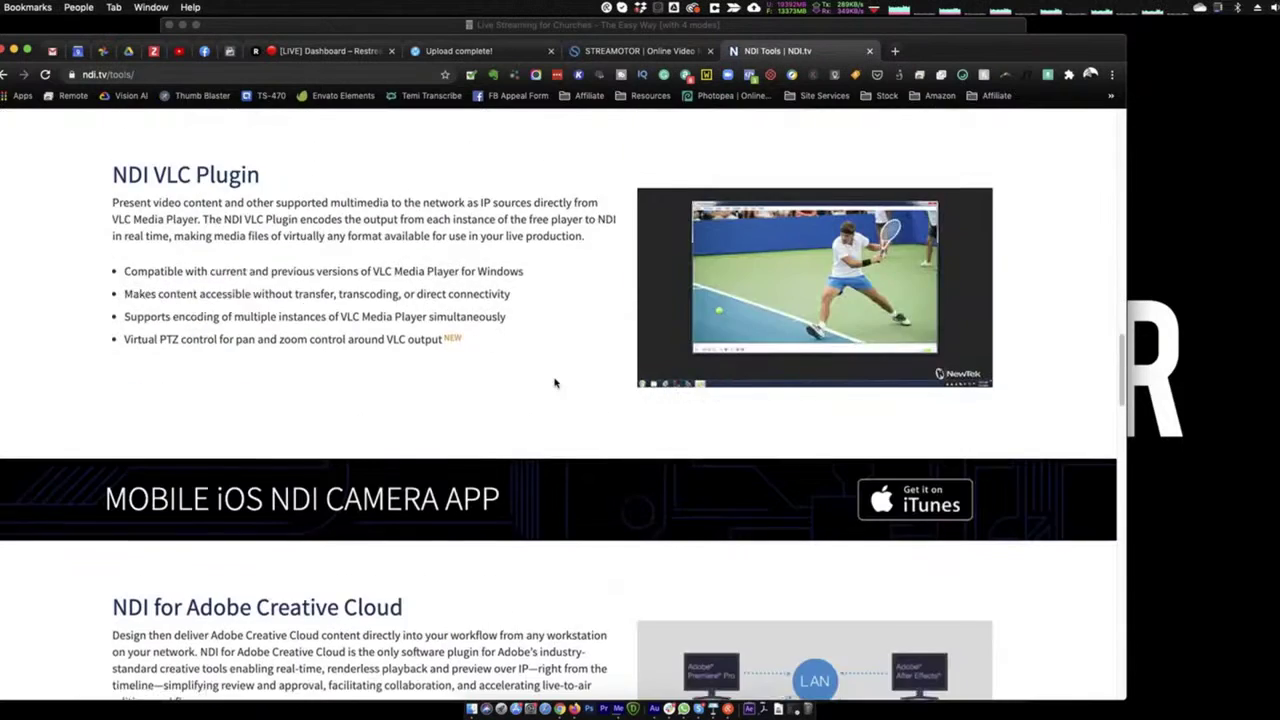
scroll(555, 381, "down", 20)
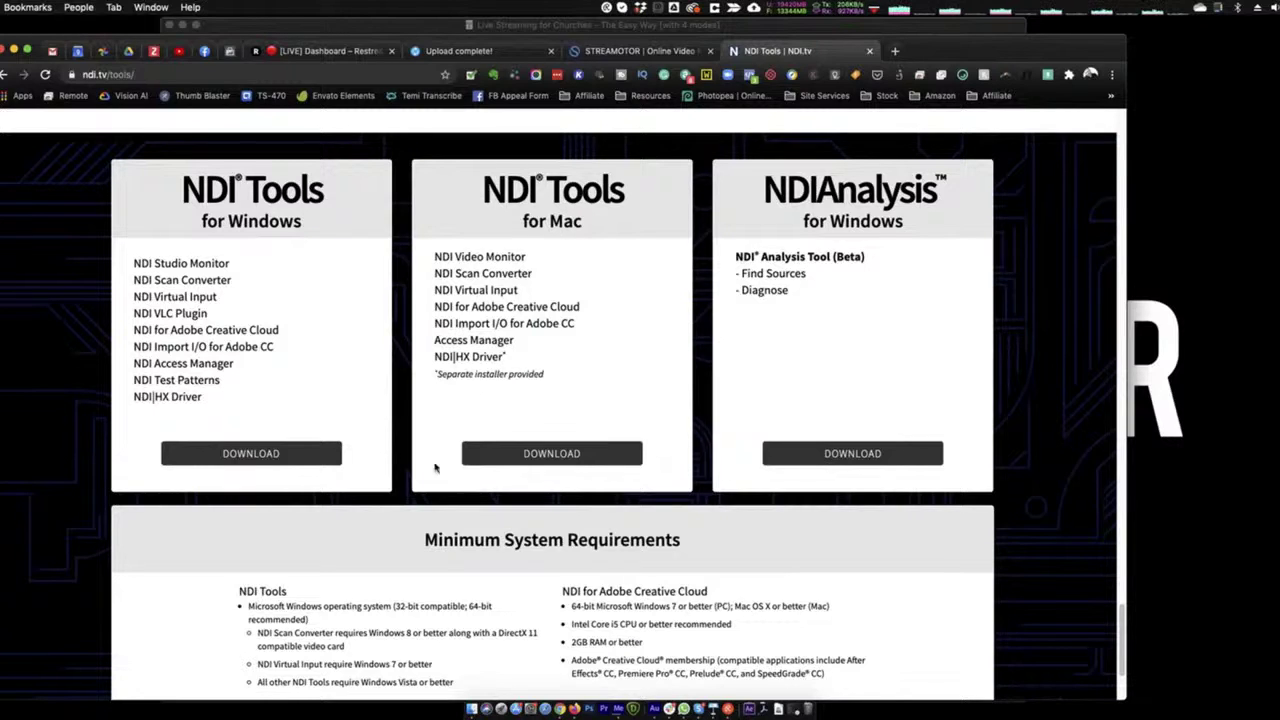
Step: Switch to the Keynote presentation, find NewTek NDI Scan Converter by searching for "ndi" and launch it
left_click(919, 30)
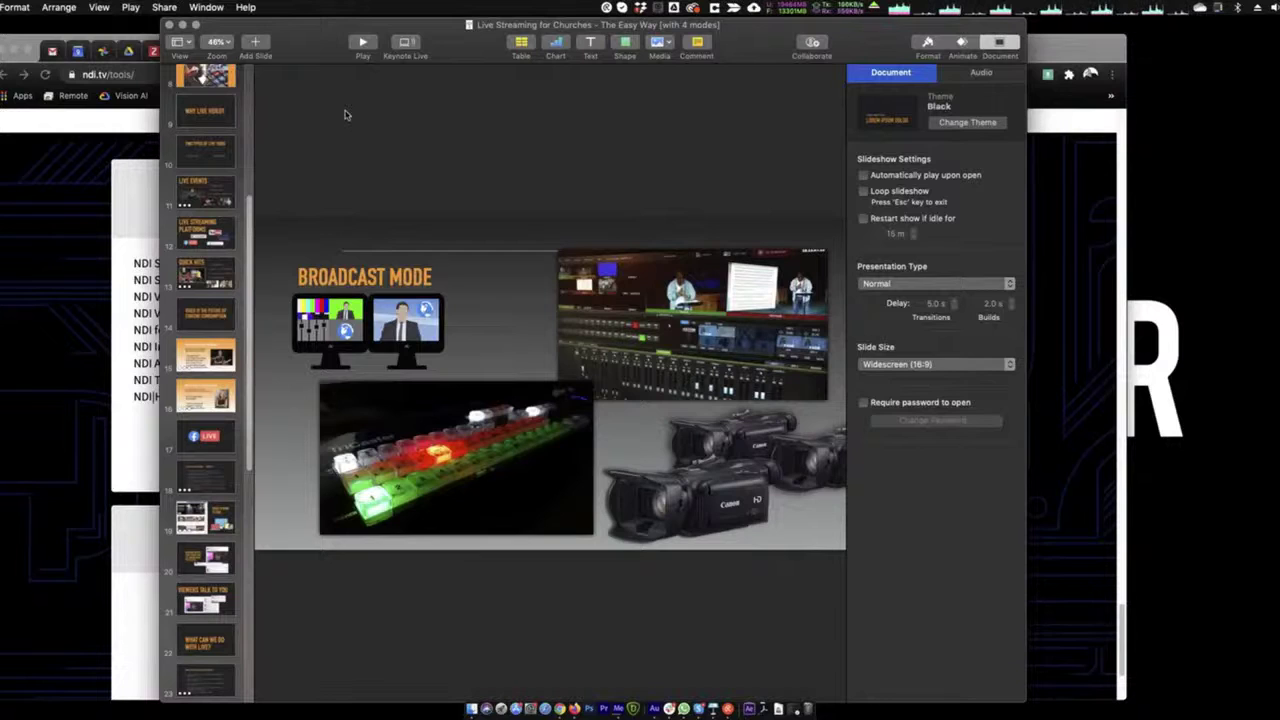
key("super+space")
type("ndi")
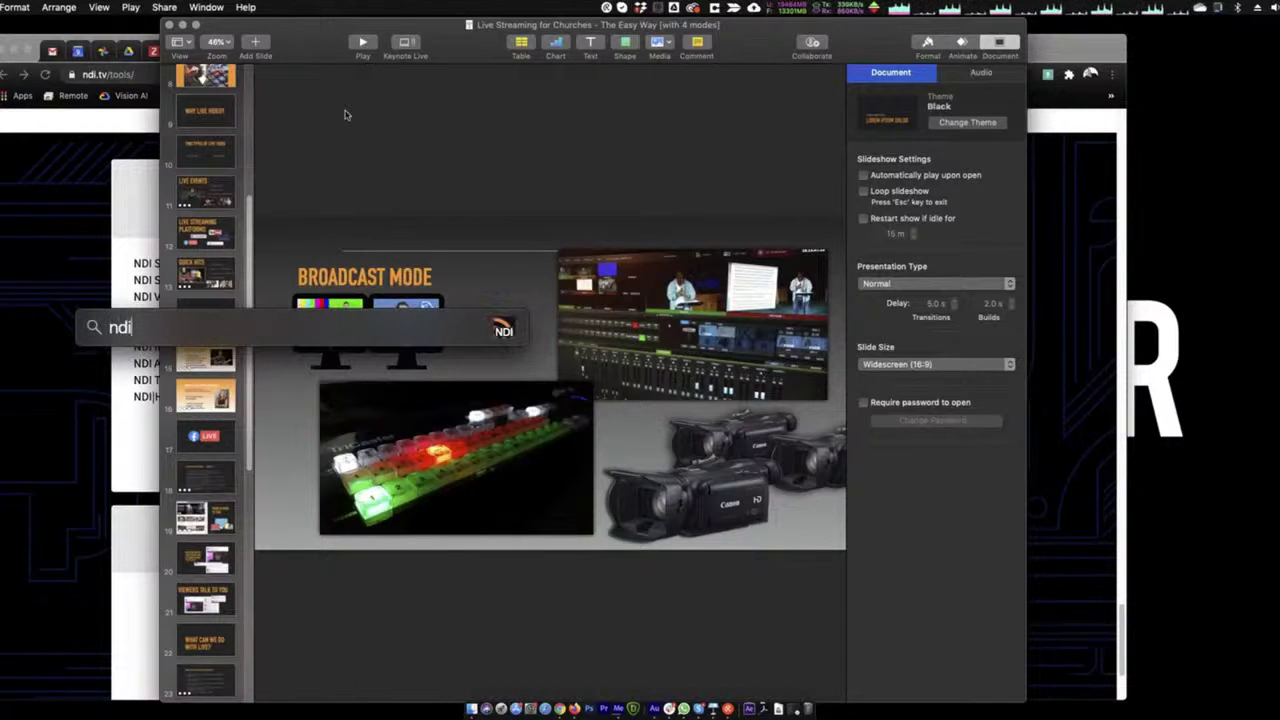
key("Down")
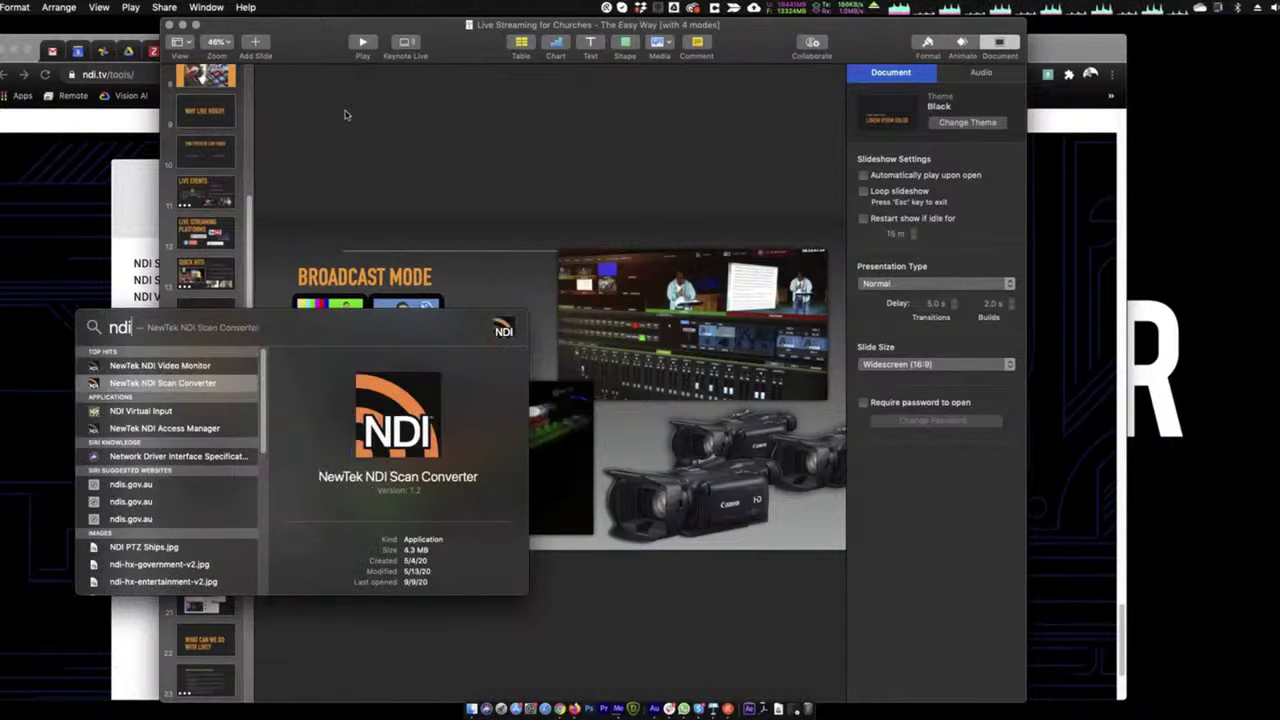
key("Return")
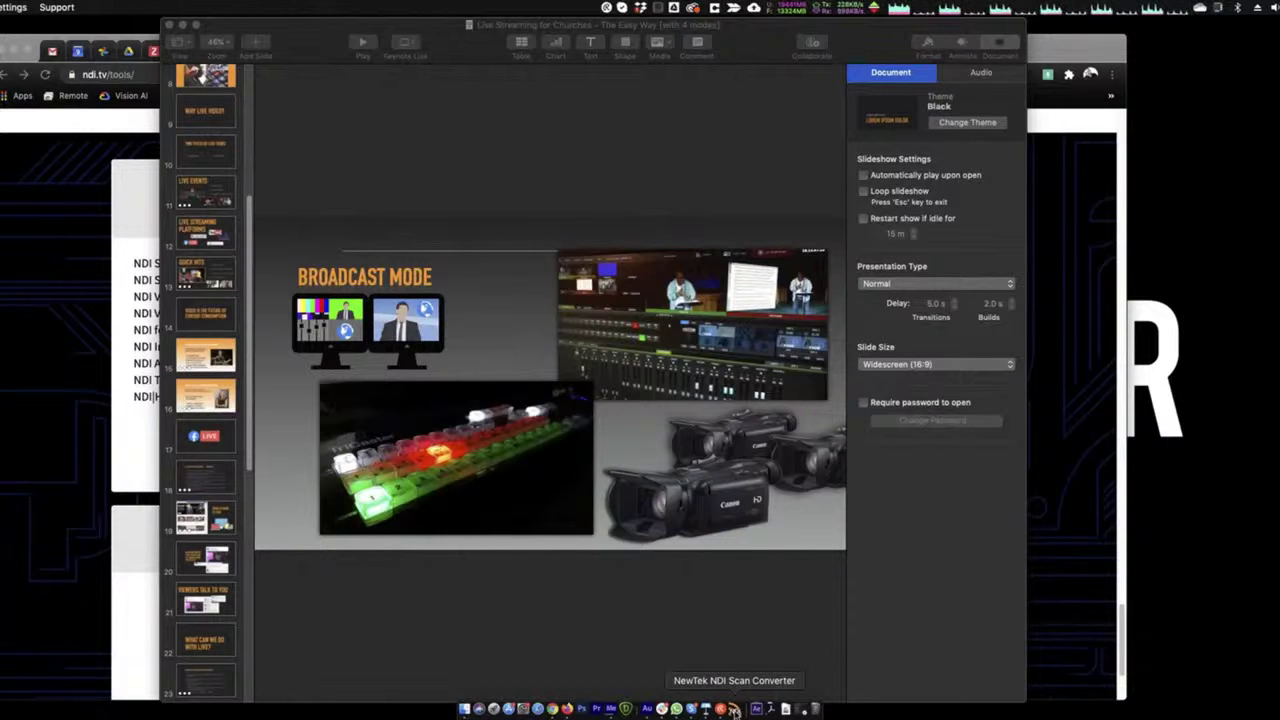
Step: Play the Keynote slideshow from the Broadcast Mode slide and exit back to the editor
left_click(386, 134)
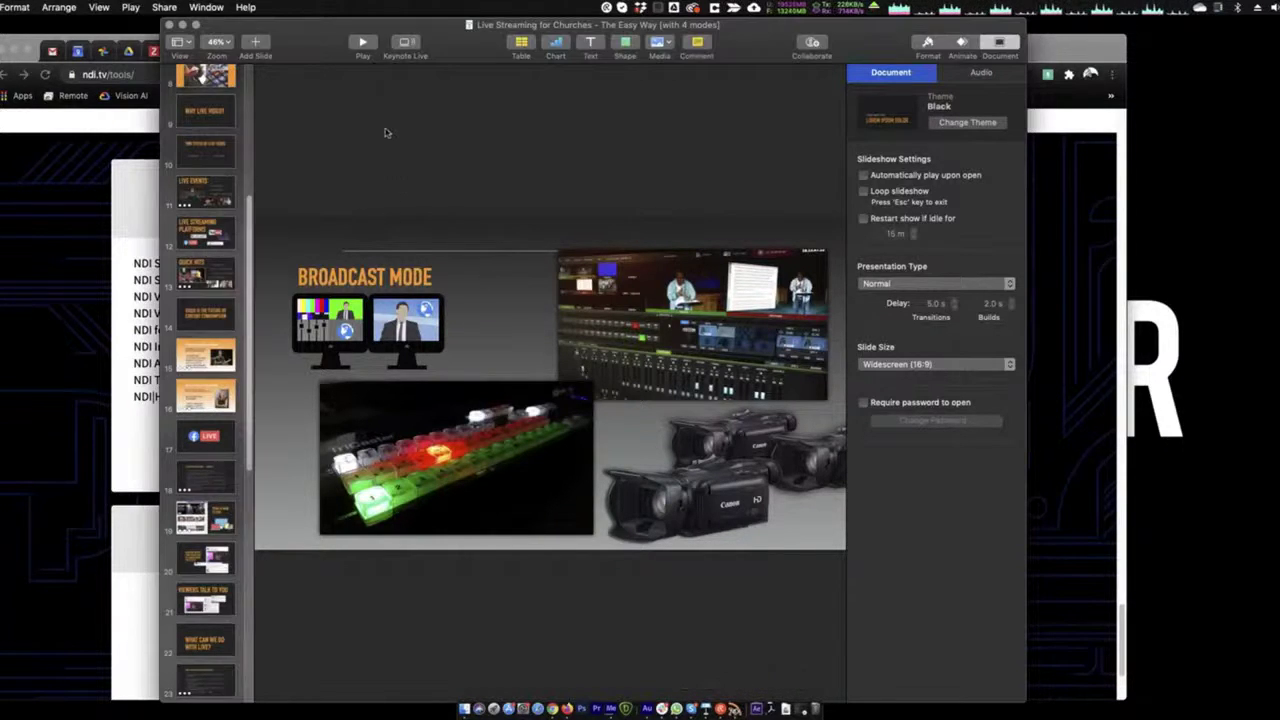
left_click(735, 709)
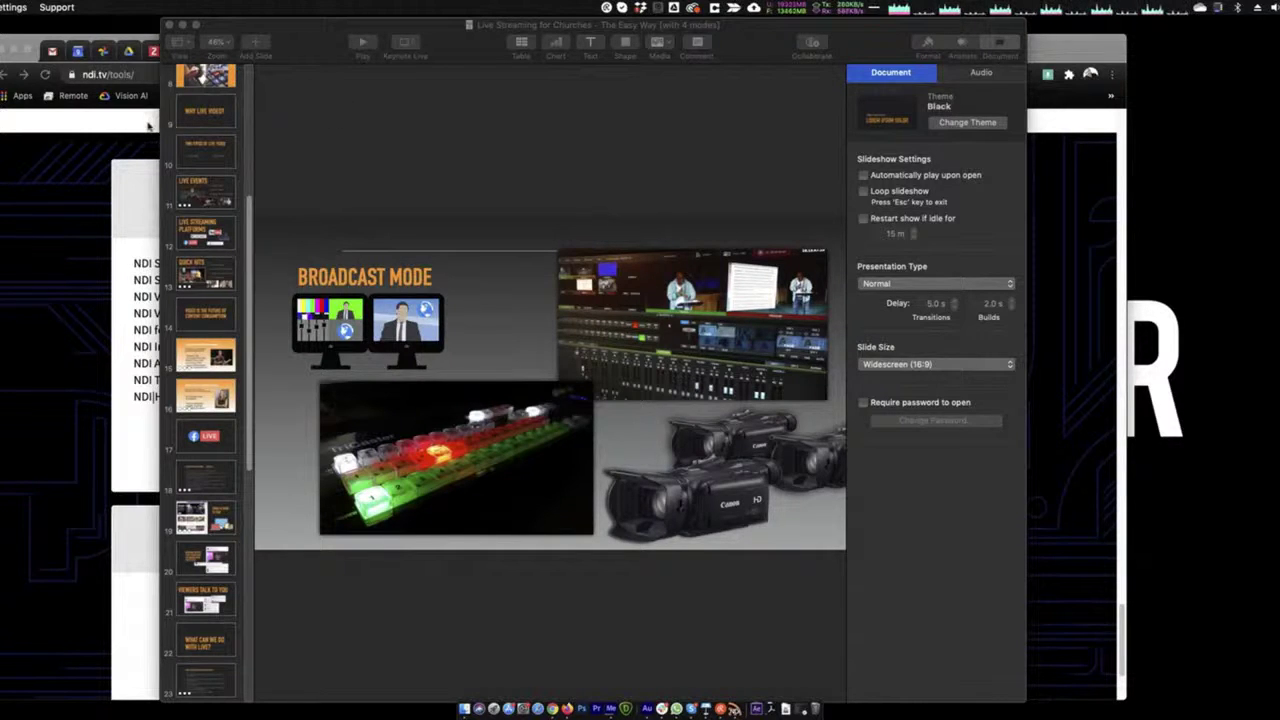
left_click(364, 45)
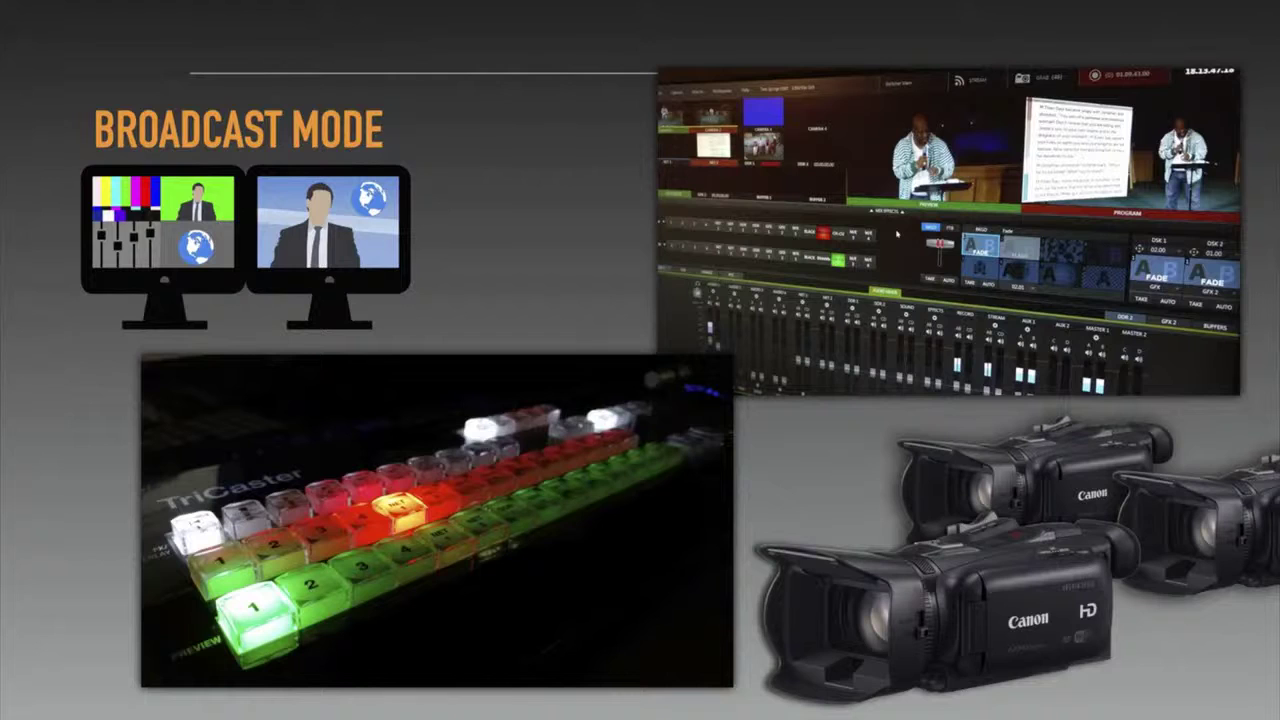
key("Escape")
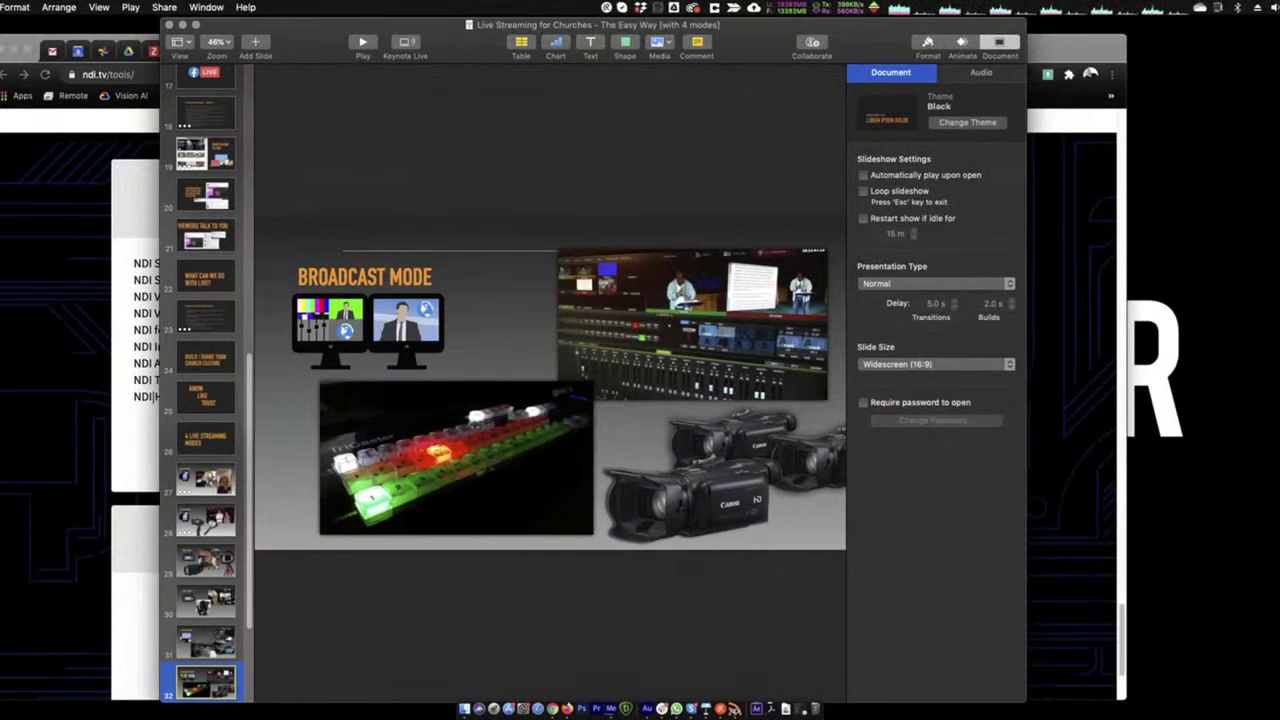
Step: Check which sources NDI Scan Converter can capture and return to the Keynote presentation
left_click(736, 709)
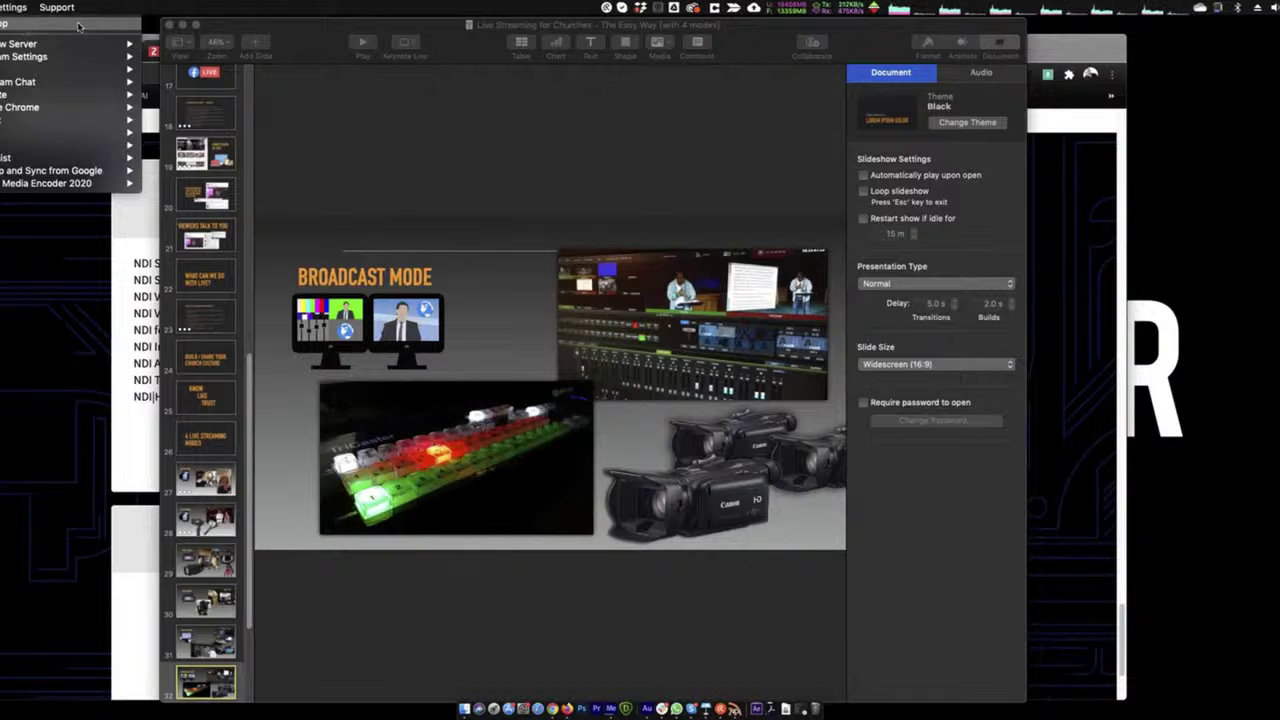
left_click(337, 37)
left_click(322, 41)
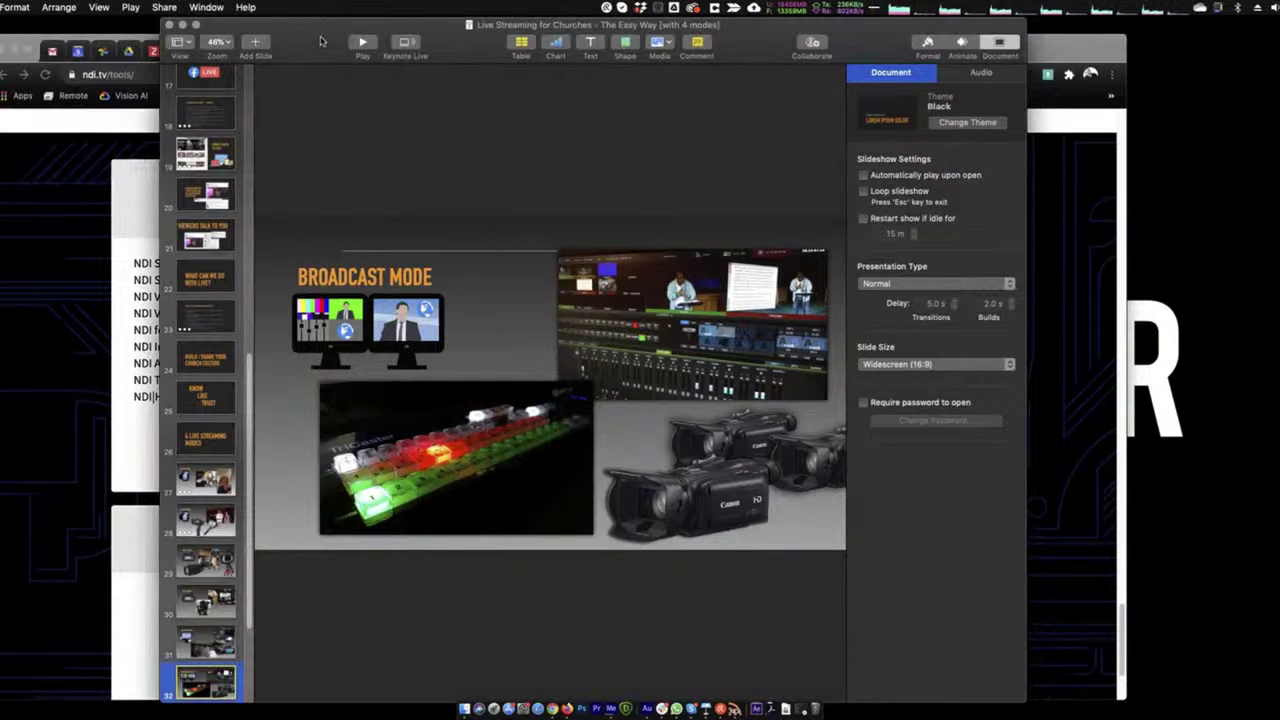
Step: Launch NewTek NDI Video Monitor, show the iMac's Scan Converter feed in it and move its window aside
key("super+space")
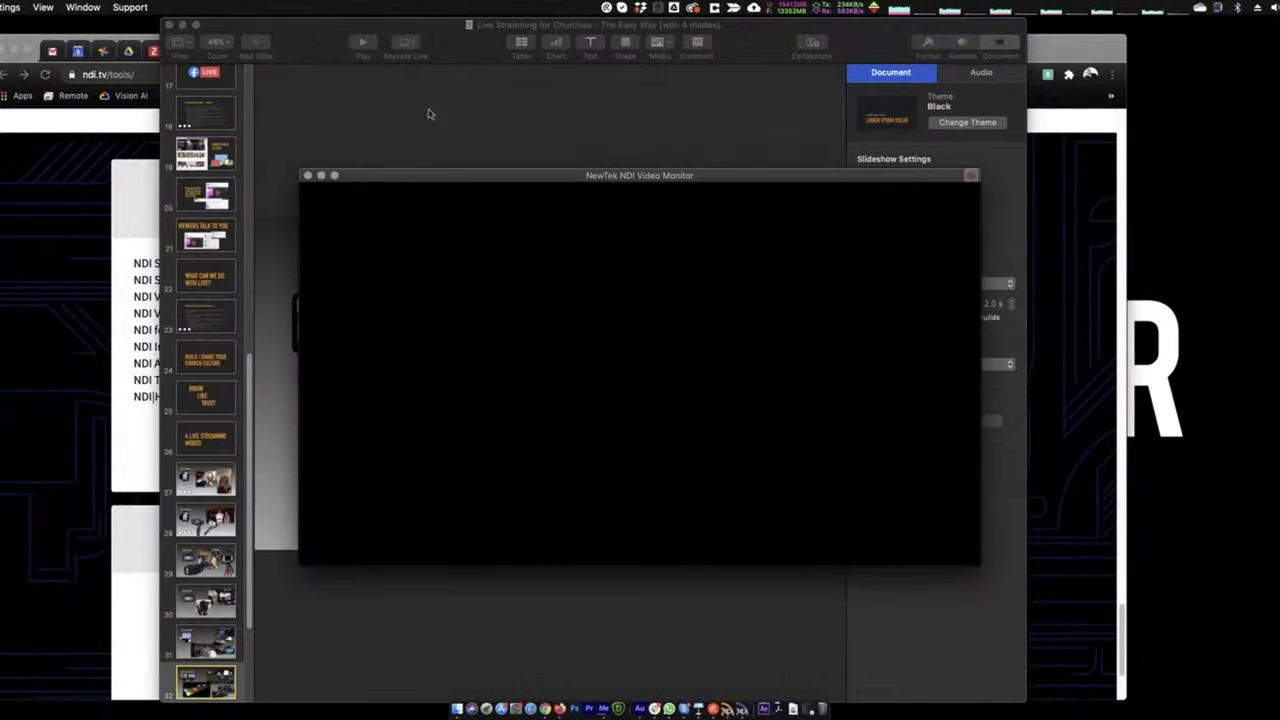
left_click_drag(530, 176, 883, 94)
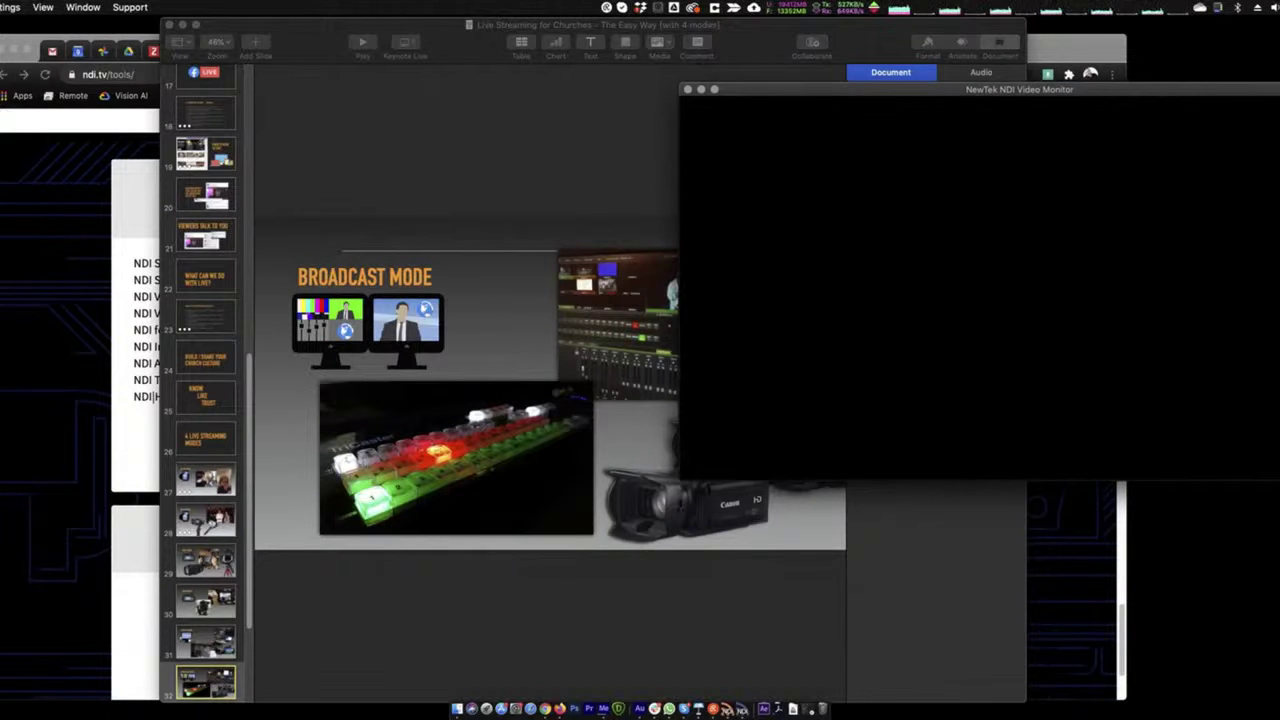
left_click(1, 7)
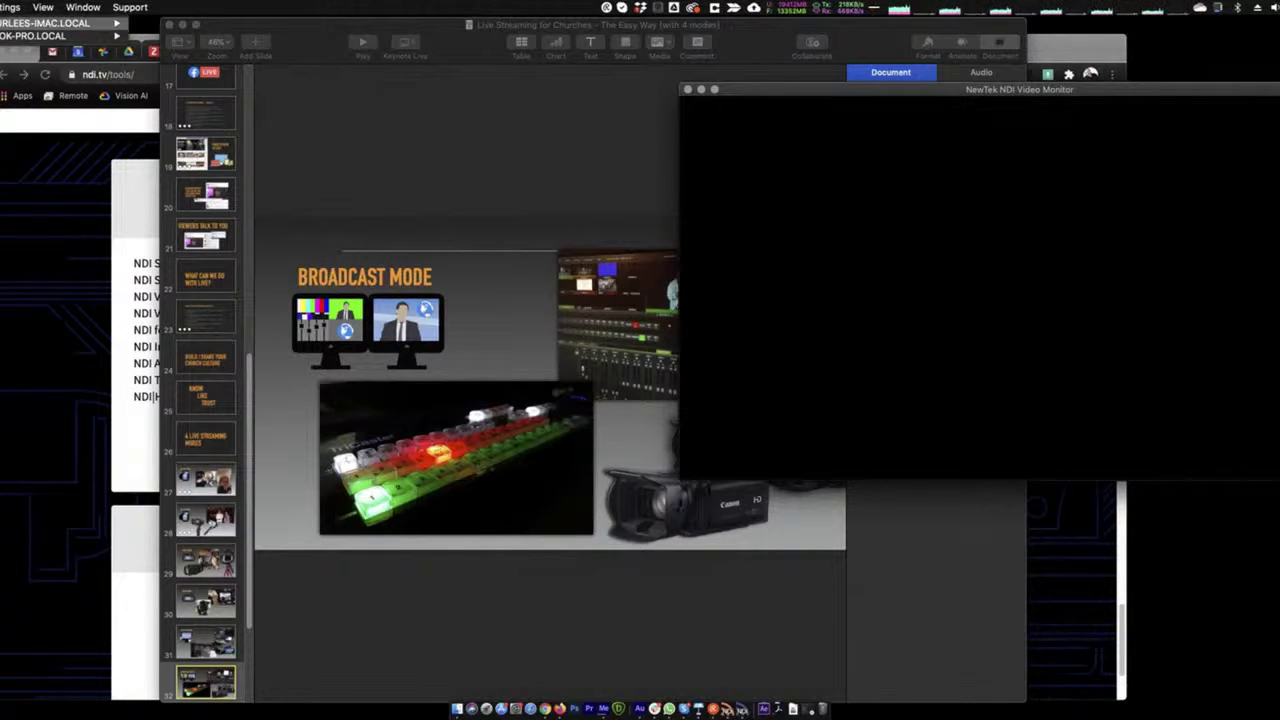
mouse_move(40, 35)
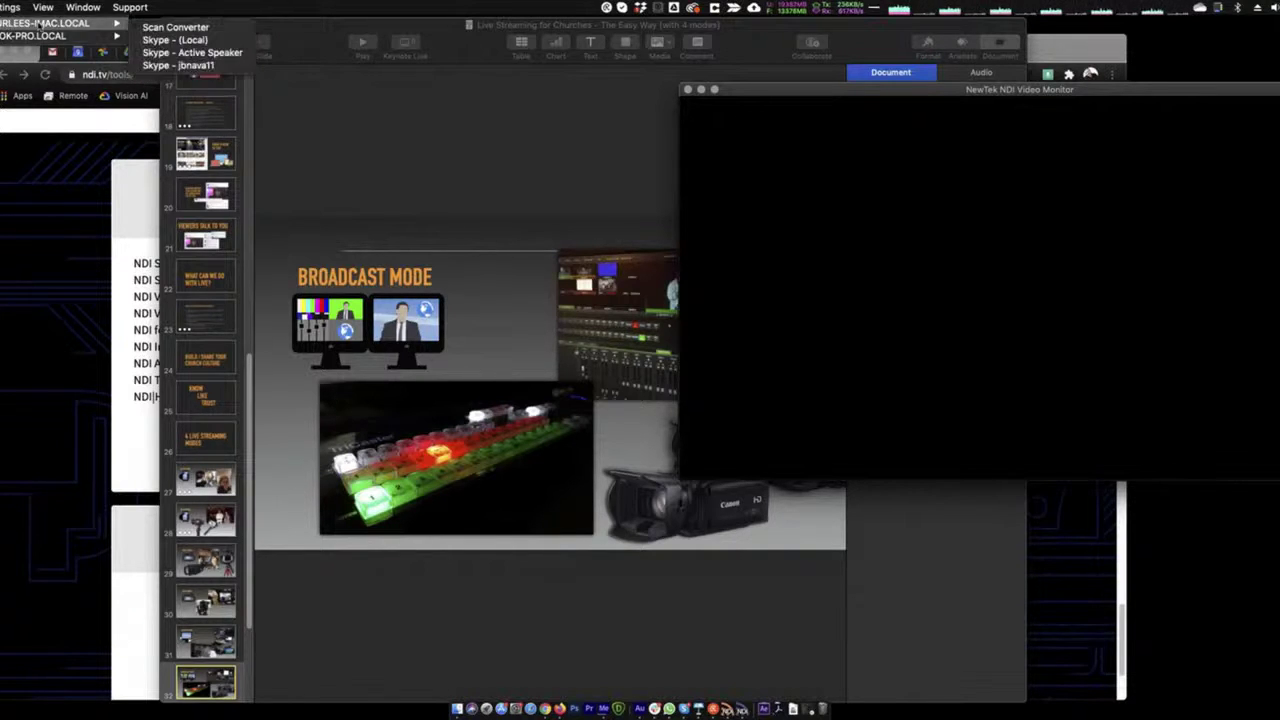
left_click(172, 27)
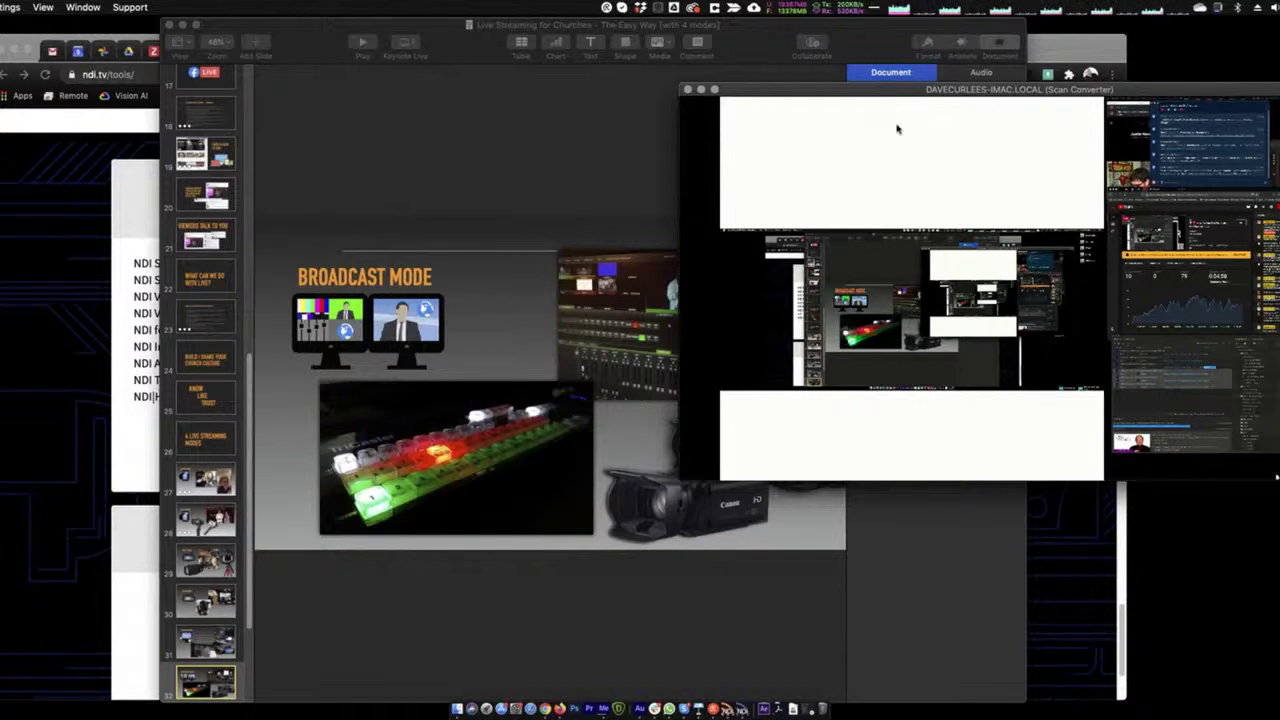
left_click_drag(772, 93, 874, 90)
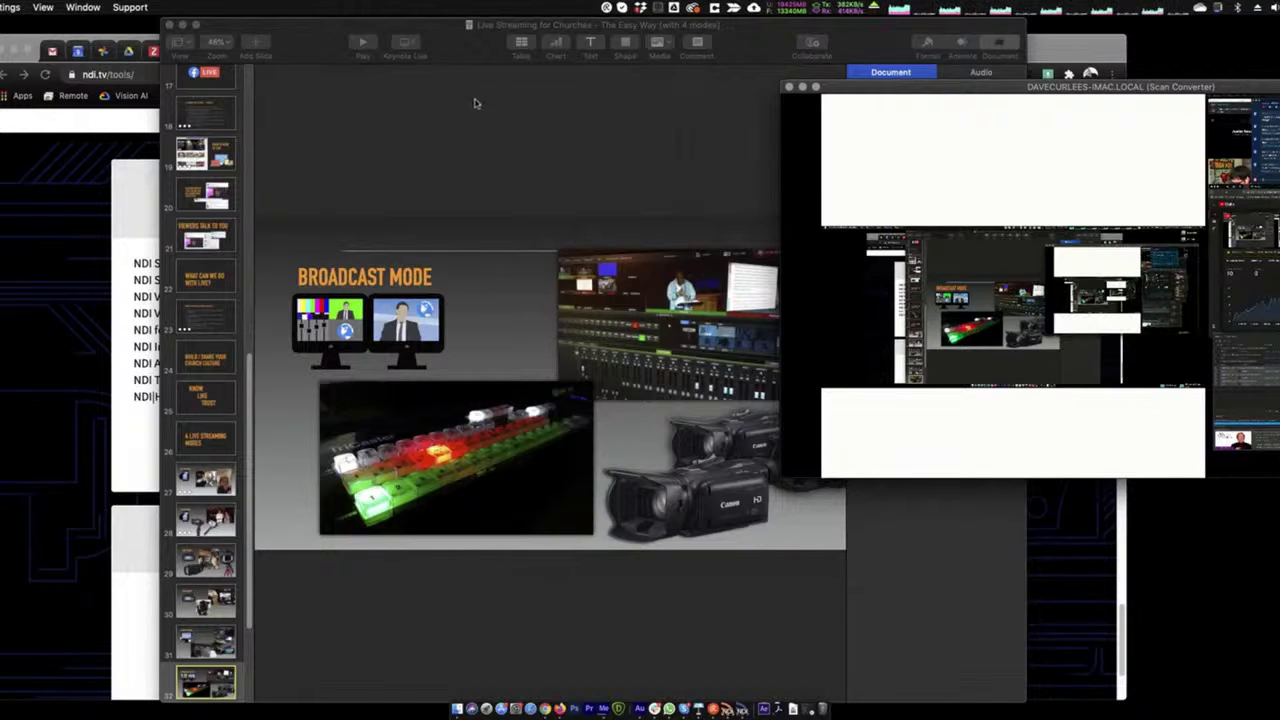
Step: Set Scan Converter to capture the Keynote [1] (1300 x 1028) window and adjust the video monitor window's position over the presentation
left_click(727, 709)
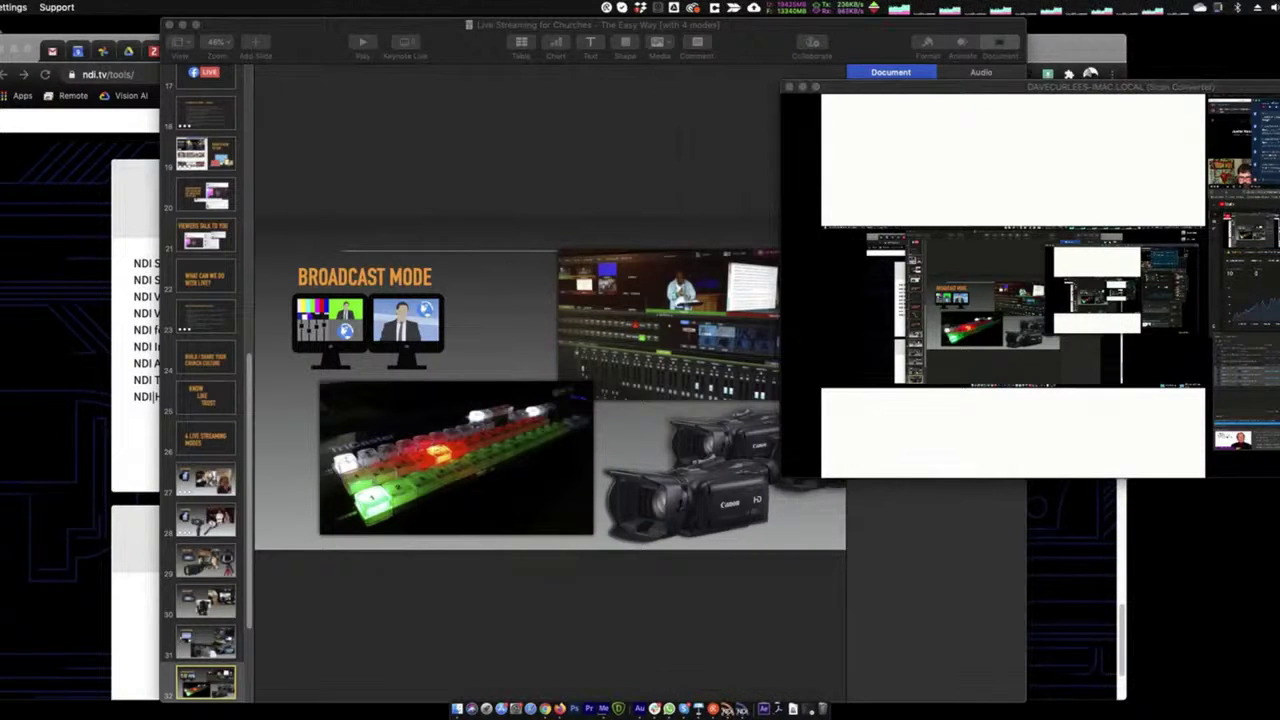
left_click(5, 7)
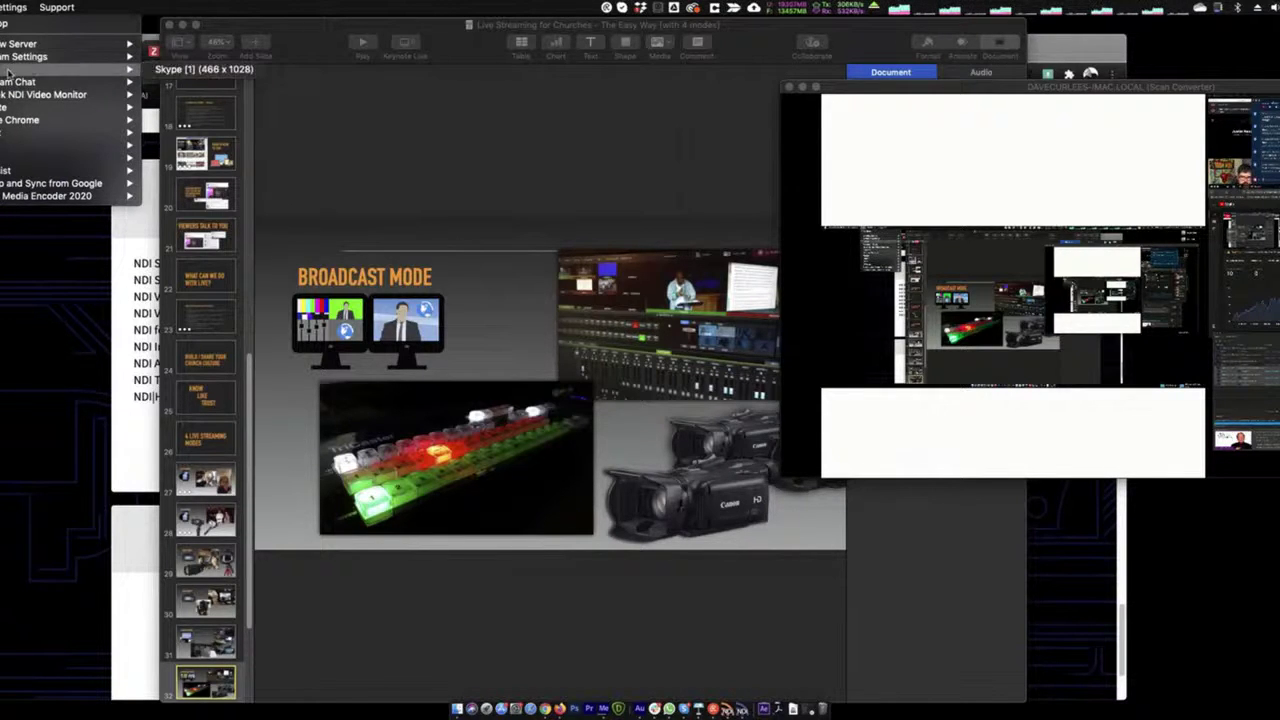
mouse_move(8, 97)
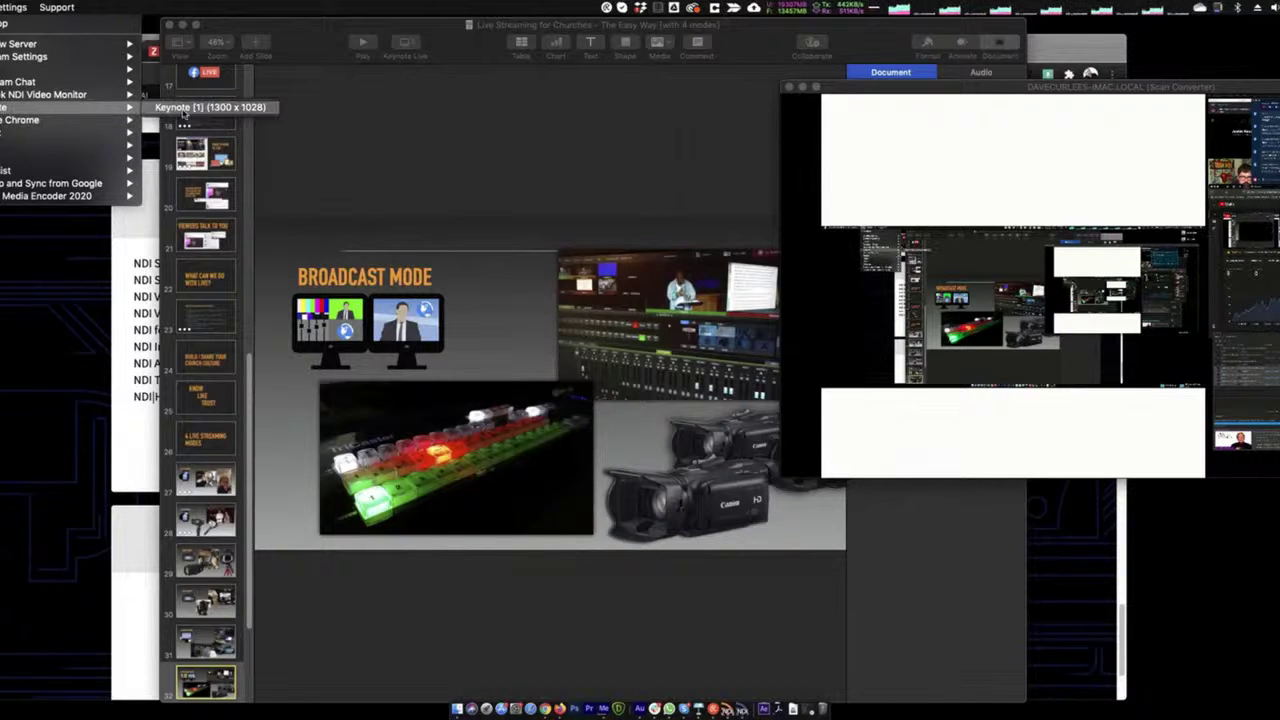
left_click(190, 107)
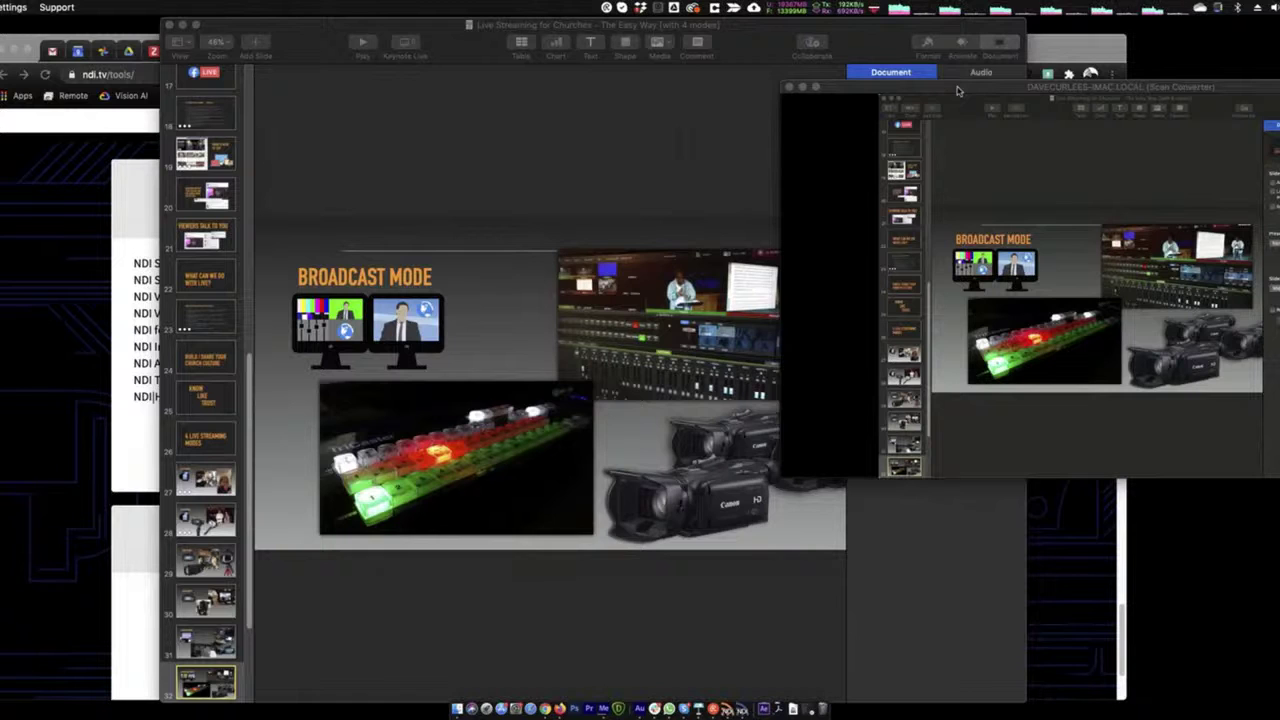
left_click_drag(957, 91, 957, 109)
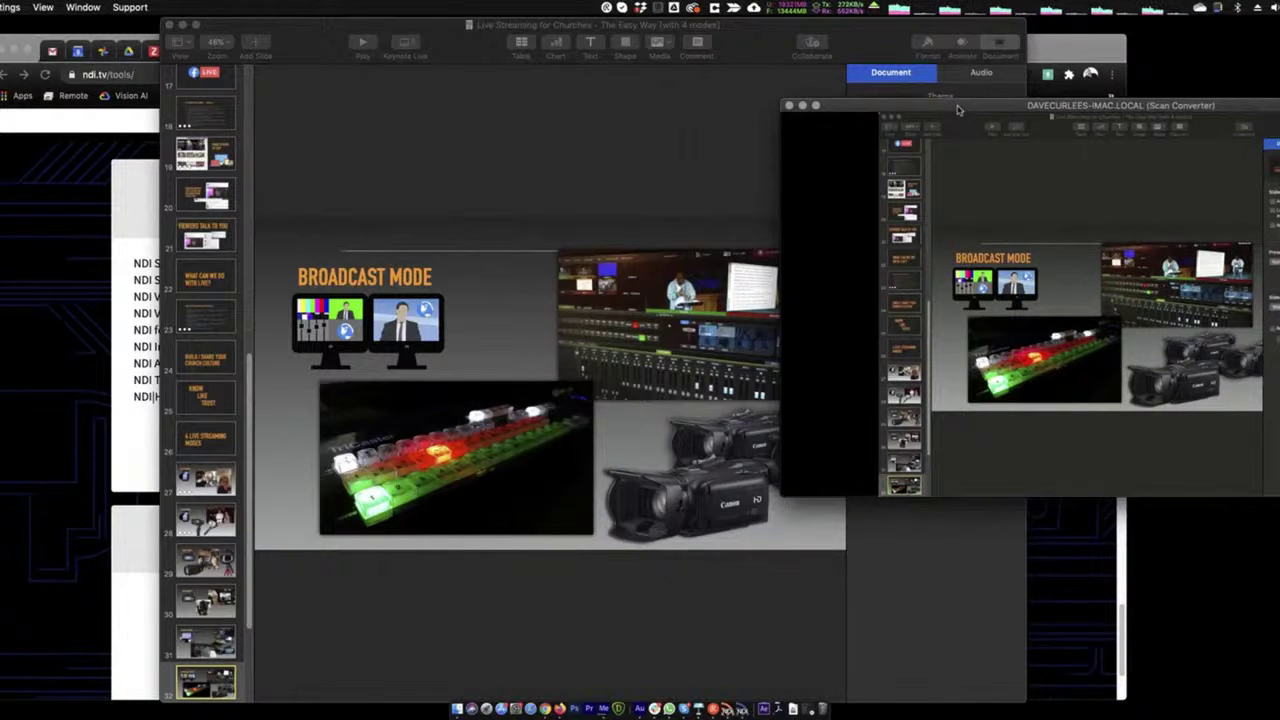
mouse_move(957, 110)
left_mouse_down()
mouse_move(922, 100)
mouse_move(940, 102)
left_mouse_up()
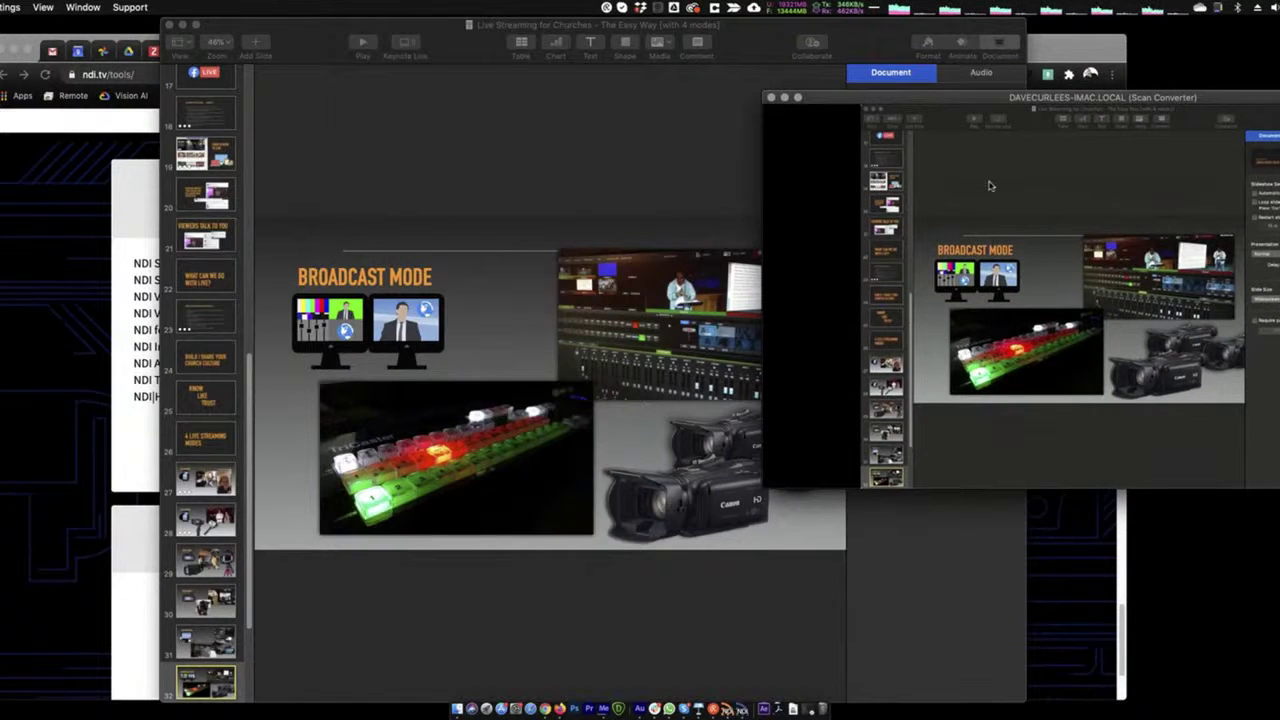
left_click_drag(930, 102, 929, 97)
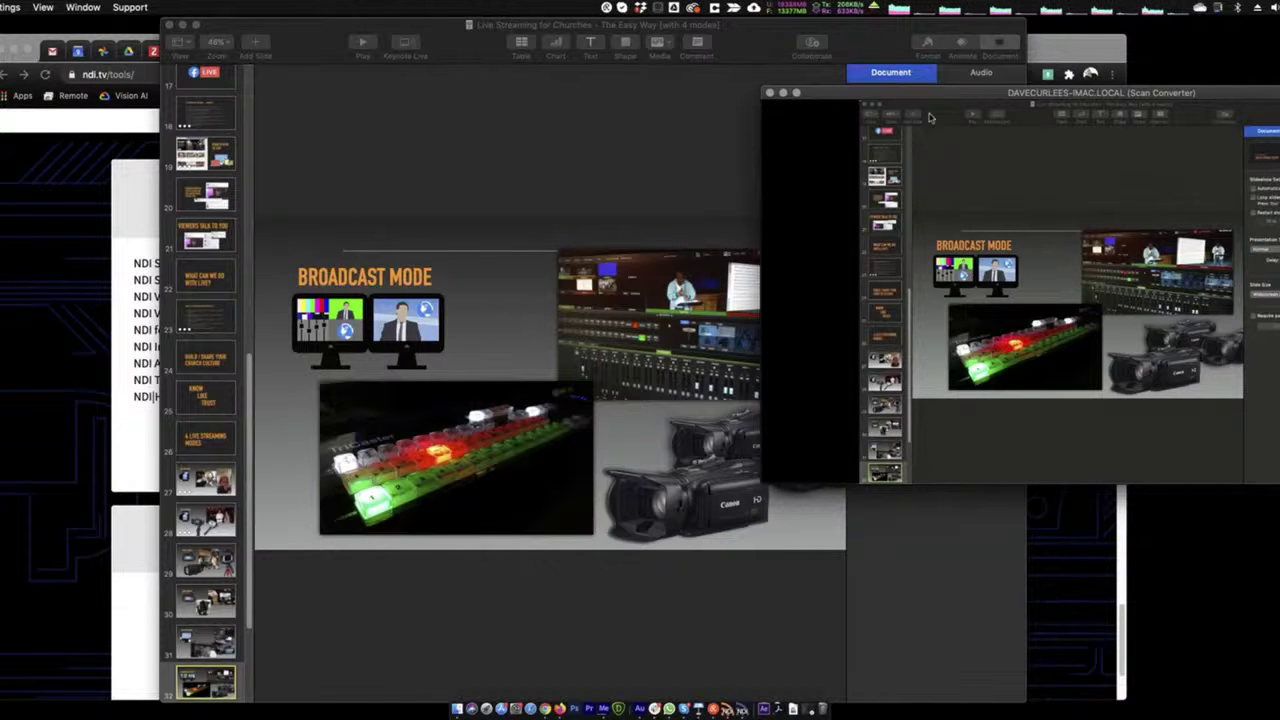
left_click_drag(959, 99, 957, 110)
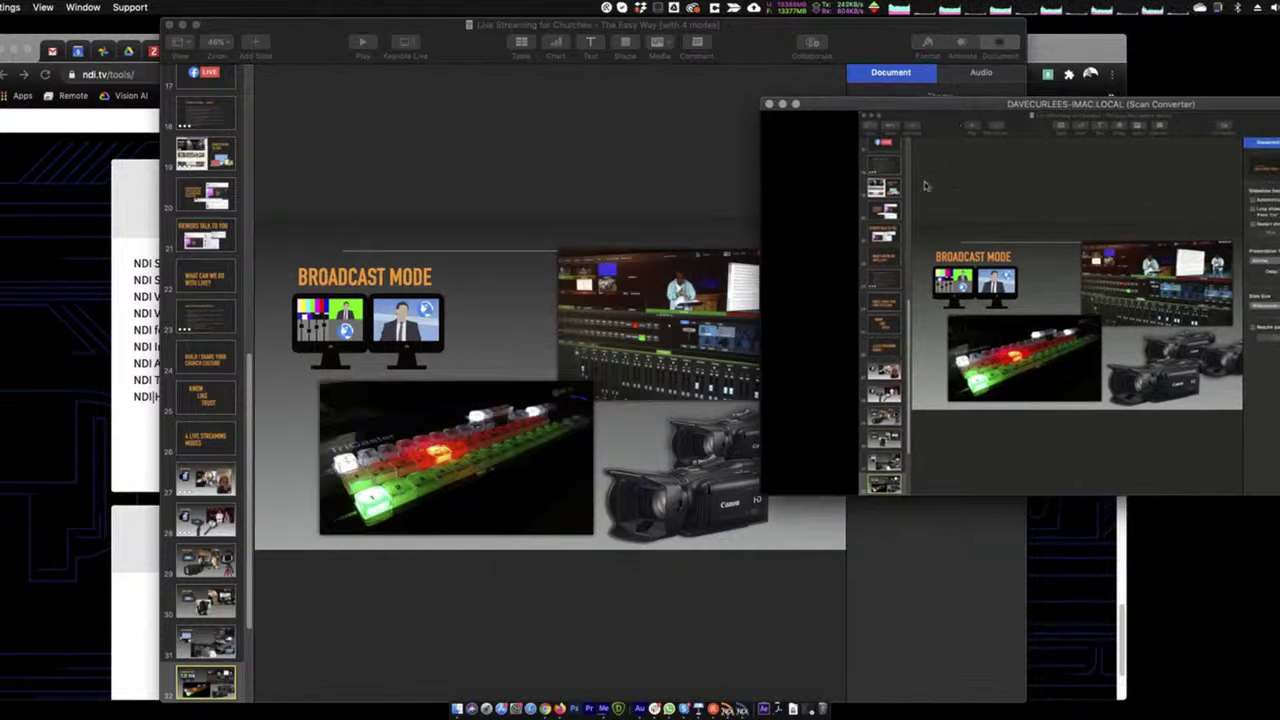